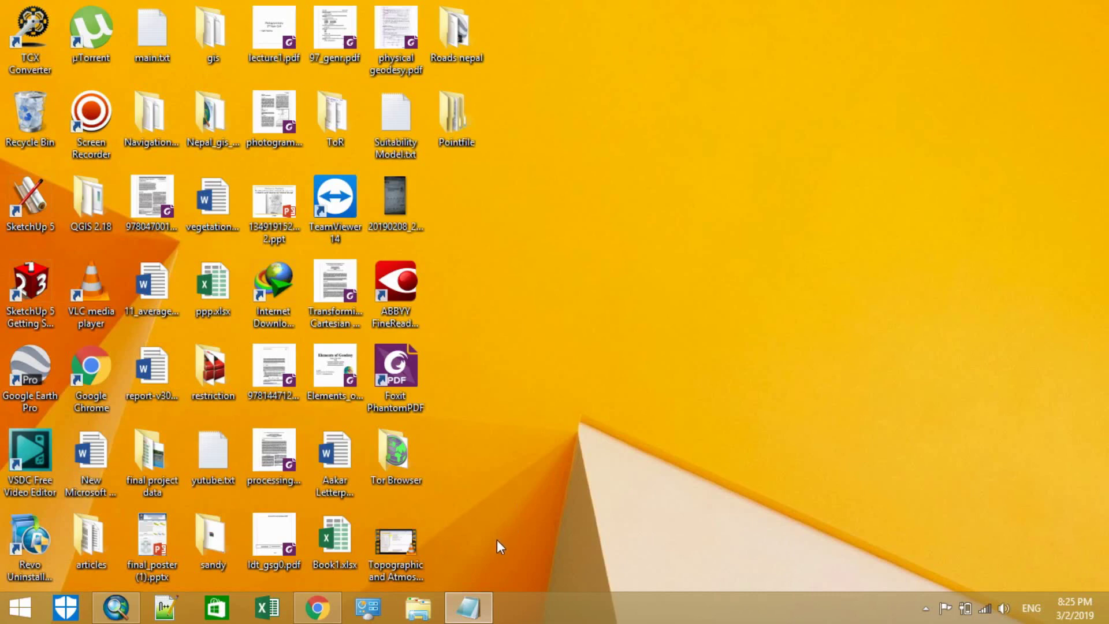
Step: Open the Suitability Model notes in Notepad and review the NDVI formula and the Band 3 and Band 4 entries
{"action": "left_click", "coordinate": [473, 611]}
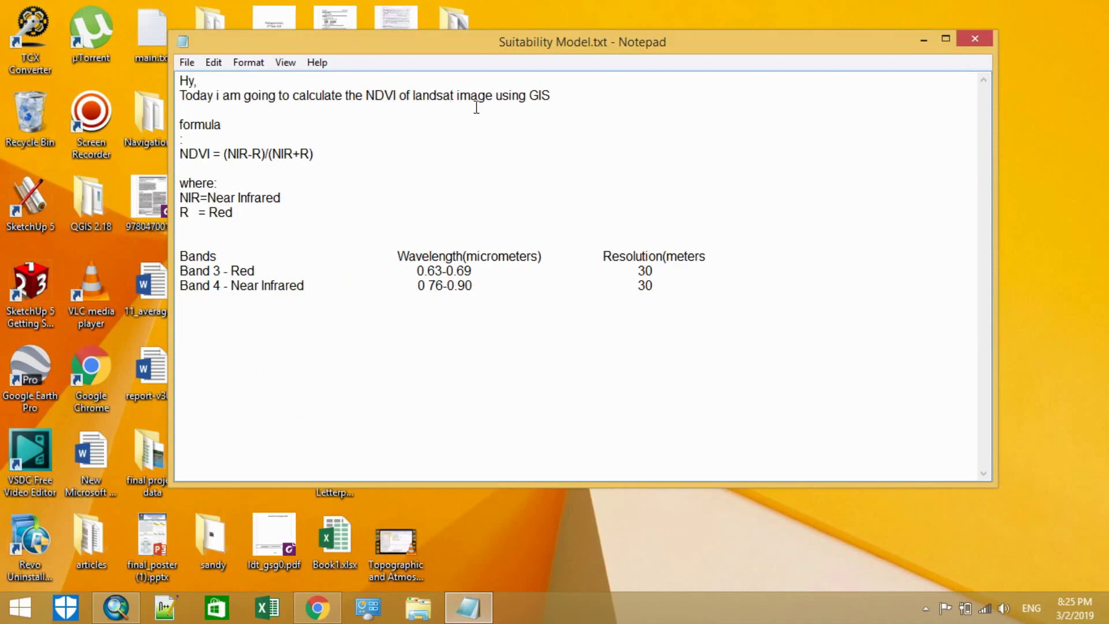
{"action": "left_click", "coordinate": [553, 95]}
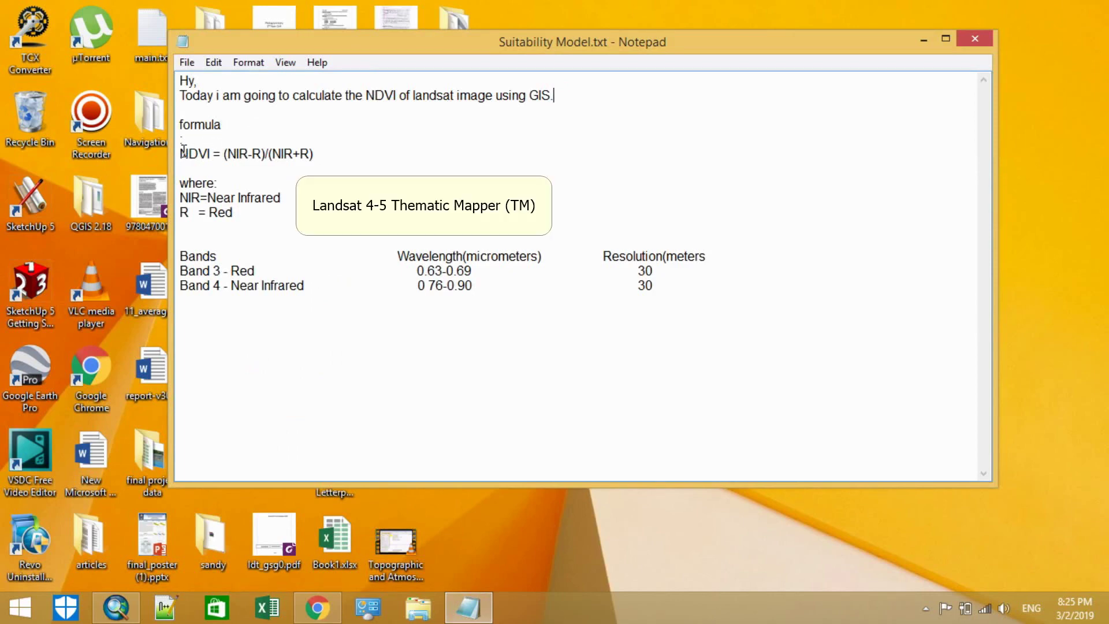
{"action": "left_click_drag", "start_coordinate": [182, 149], "coordinate": [318, 146]}
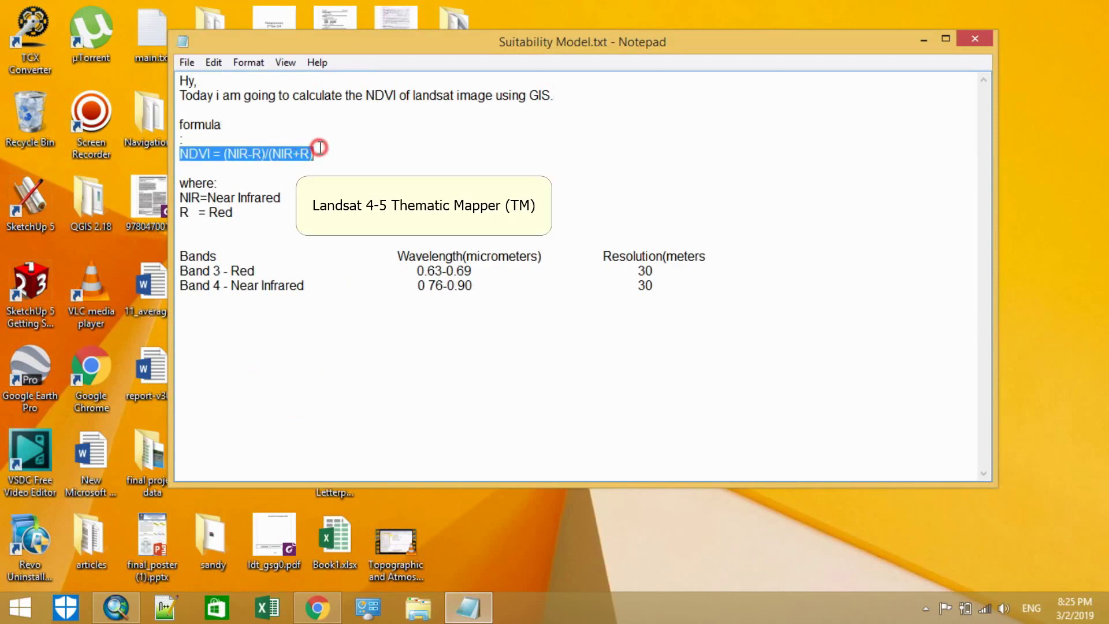
{"action": "left_click", "coordinate": [321, 148]}
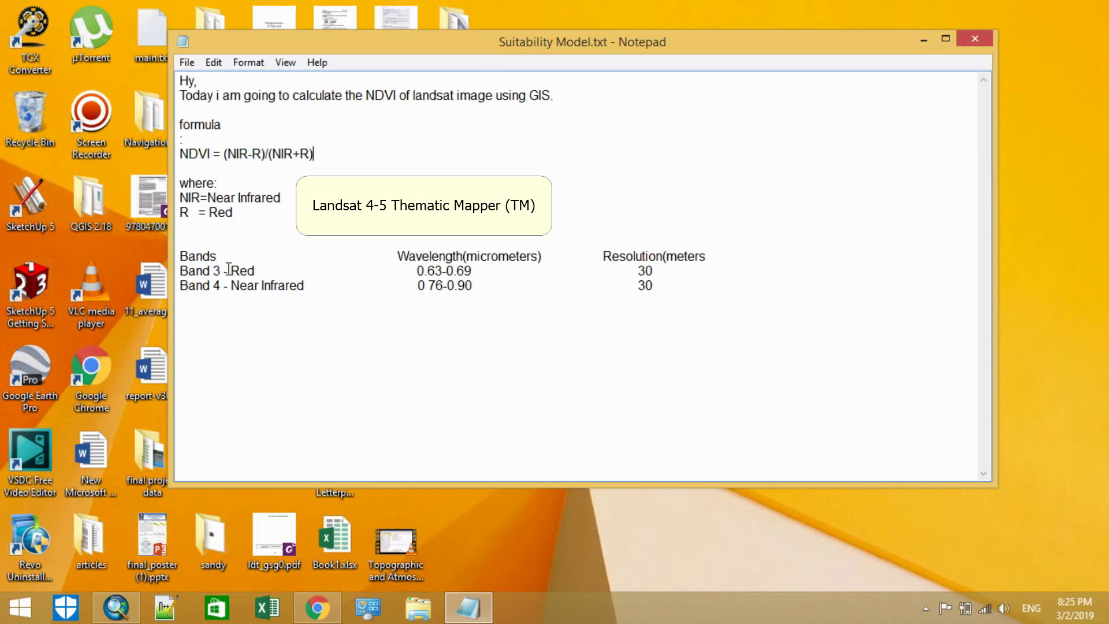
{"action": "left_click_drag", "start_coordinate": [230, 271], "coordinate": [317, 288]}
{"action": "left_click", "coordinate": [262, 270]}
{"action": "left_click", "coordinate": [319, 287]}
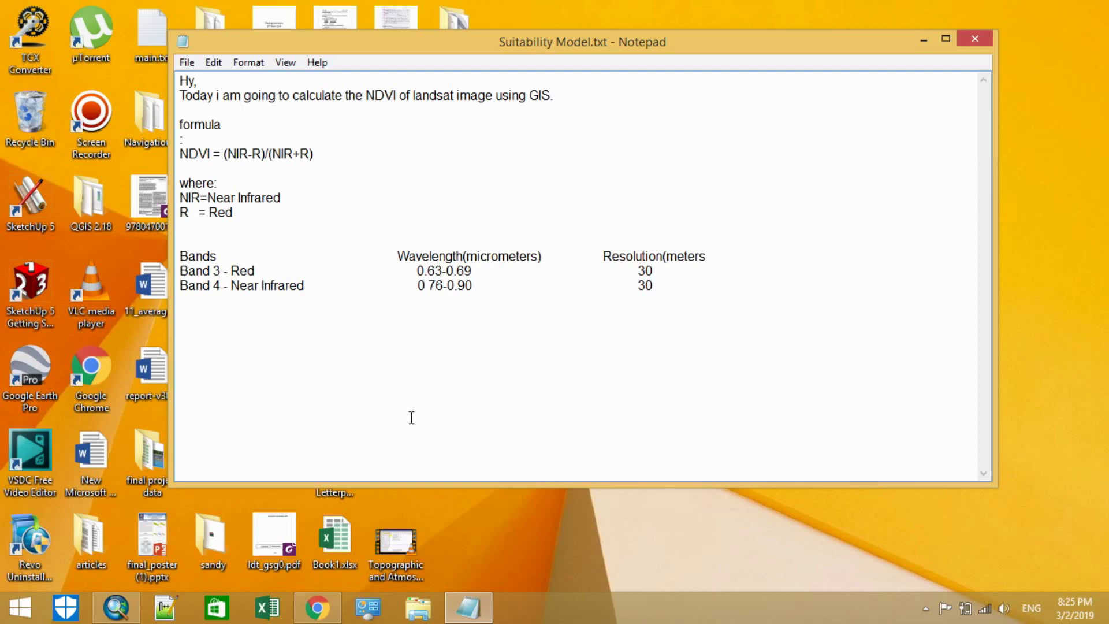
Step: Switch to Chrome and check the red and near-infrared bands in the Landsat 4-5 Thematic Mapper table on the USGS page
{"action": "left_click", "coordinate": [312, 611]}
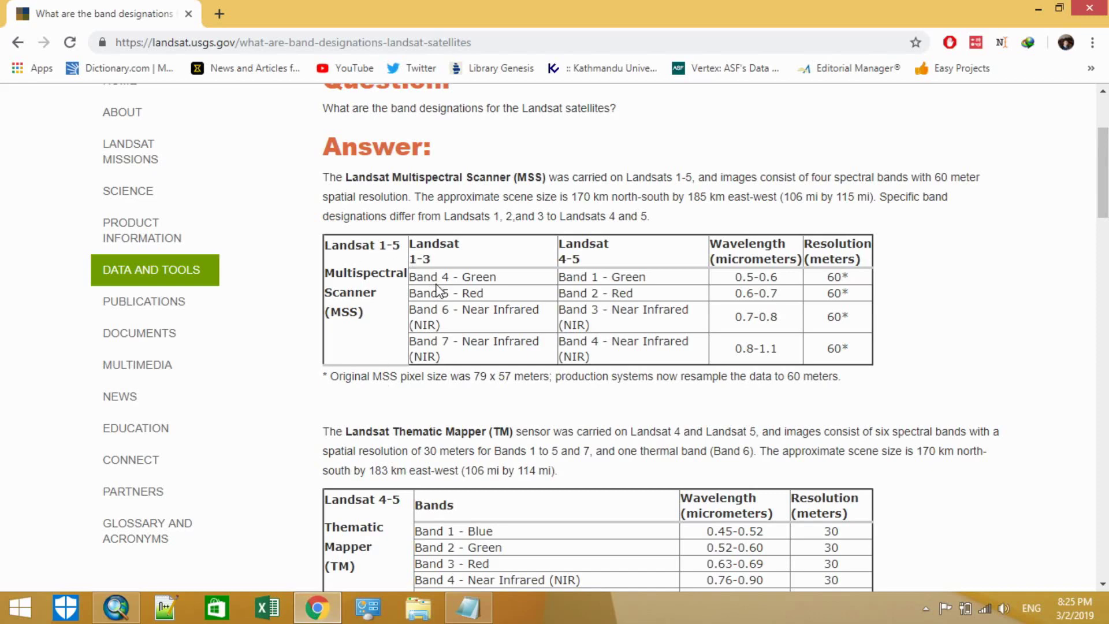
{"action": "left_click", "coordinate": [459, 277]}
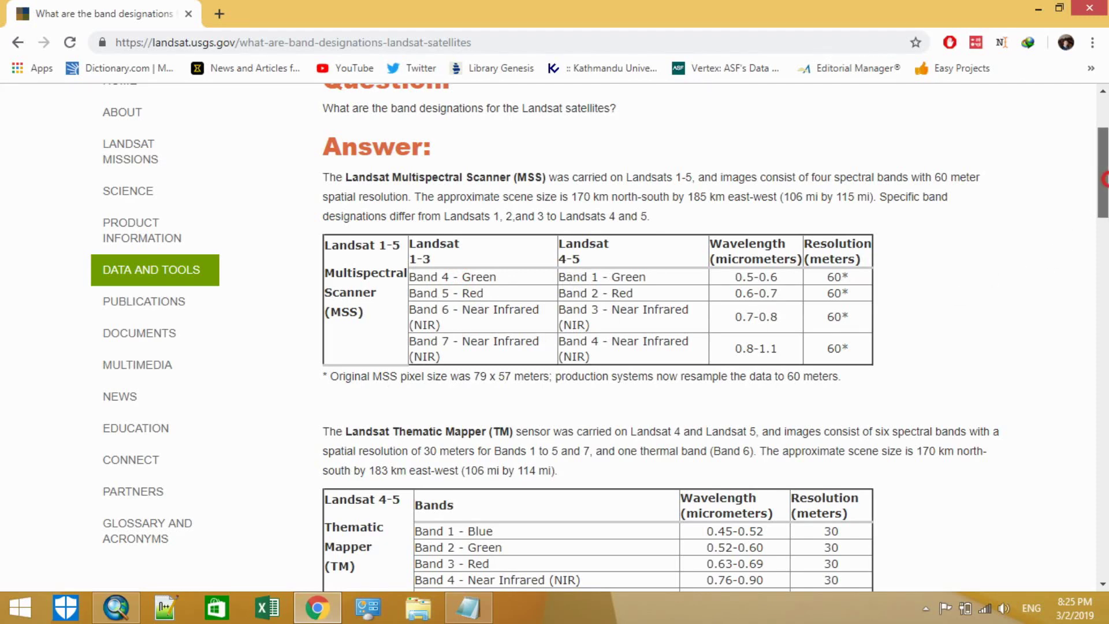
{"action": "left_click_drag", "start_coordinate": [1103, 179], "coordinate": [1103, 234]}
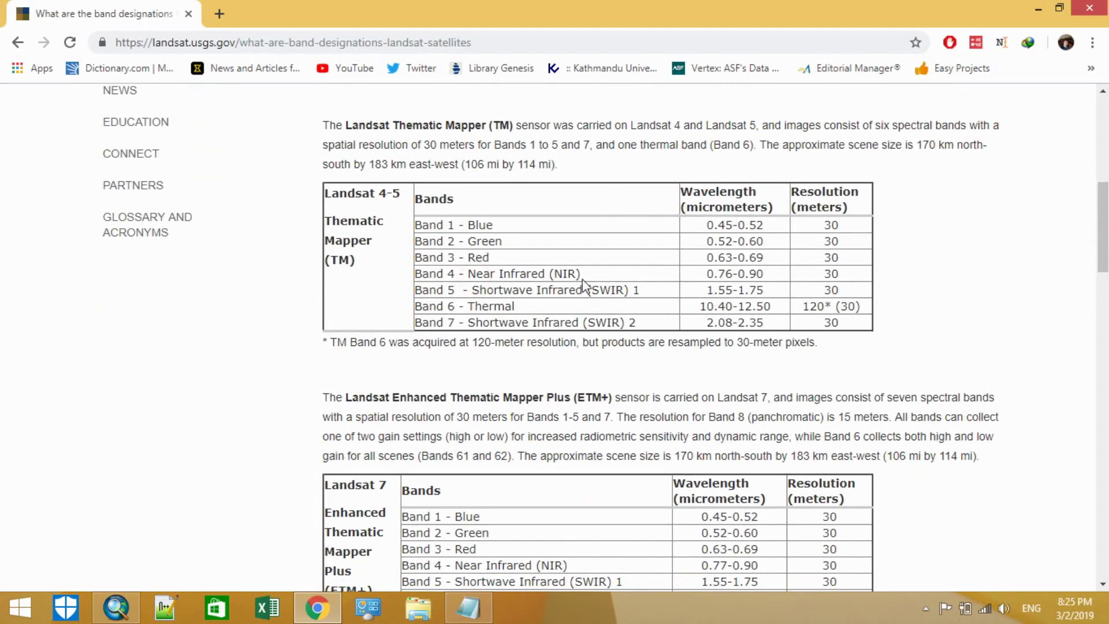
{"action": "left_click", "coordinate": [417, 259]}
{"action": "left_click_drag", "start_coordinate": [417, 259], "coordinate": [584, 274]}
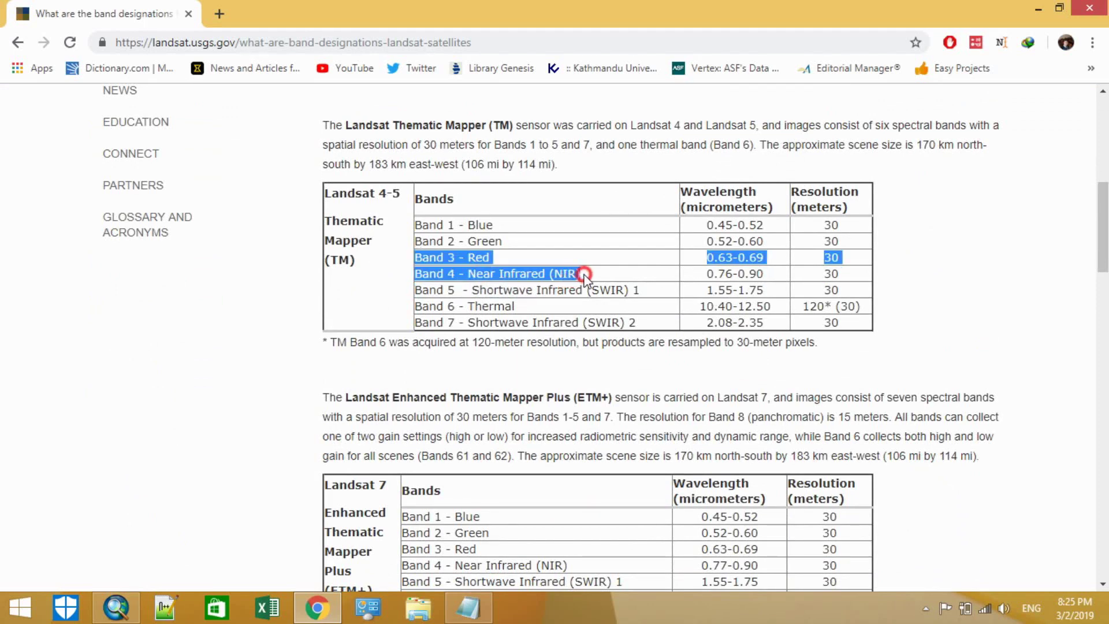
{"action": "left_click", "coordinate": [756, 276]}
Step: Check the red and near-infrared bands in the Landsat 7 ETM+ table, and minimize the browser
{"action": "scroll", "coordinate": [1103, 227], "scroll_direction": "down", "scroll_amount": 4}
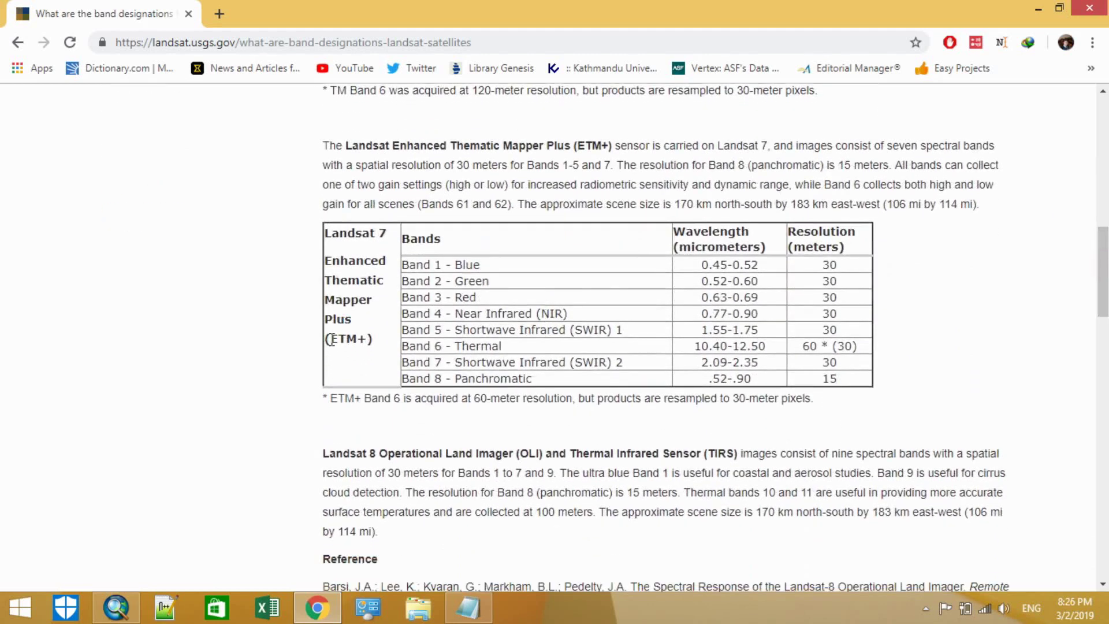
{"action": "double_click", "coordinate": [356, 338]}
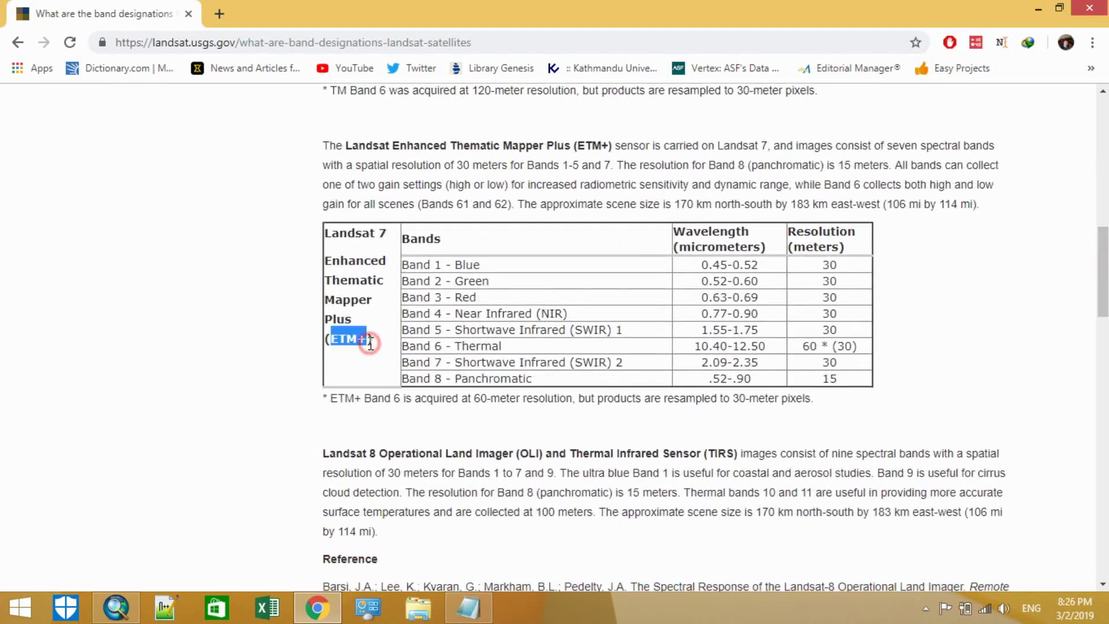
{"action": "left_click", "coordinate": [382, 232]}
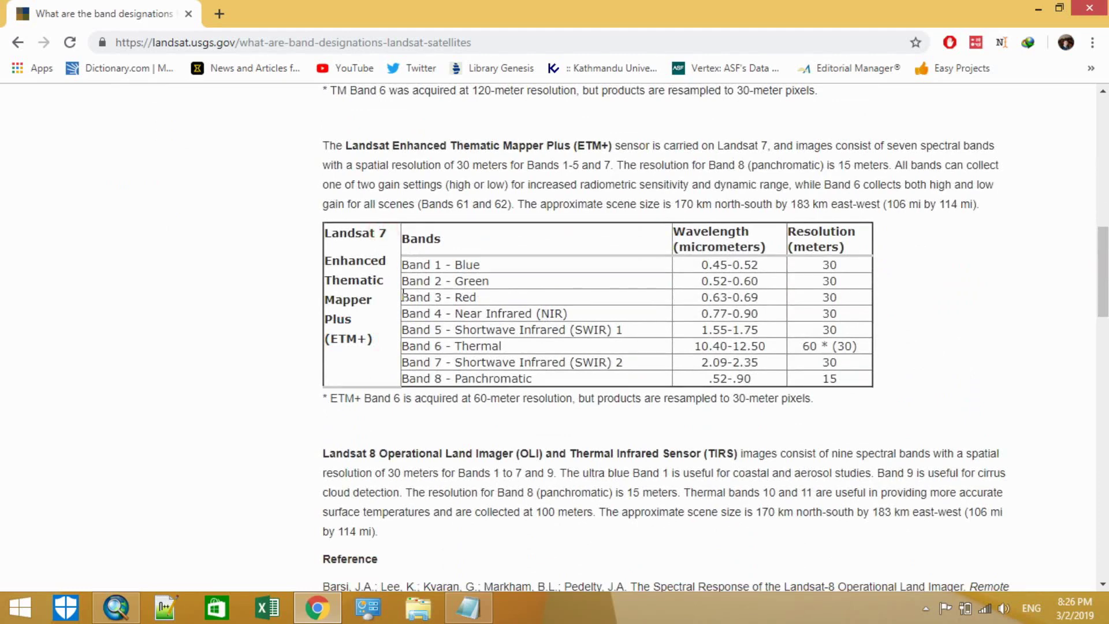
{"action": "left_click_drag", "start_coordinate": [403, 296], "coordinate": [602, 317]}
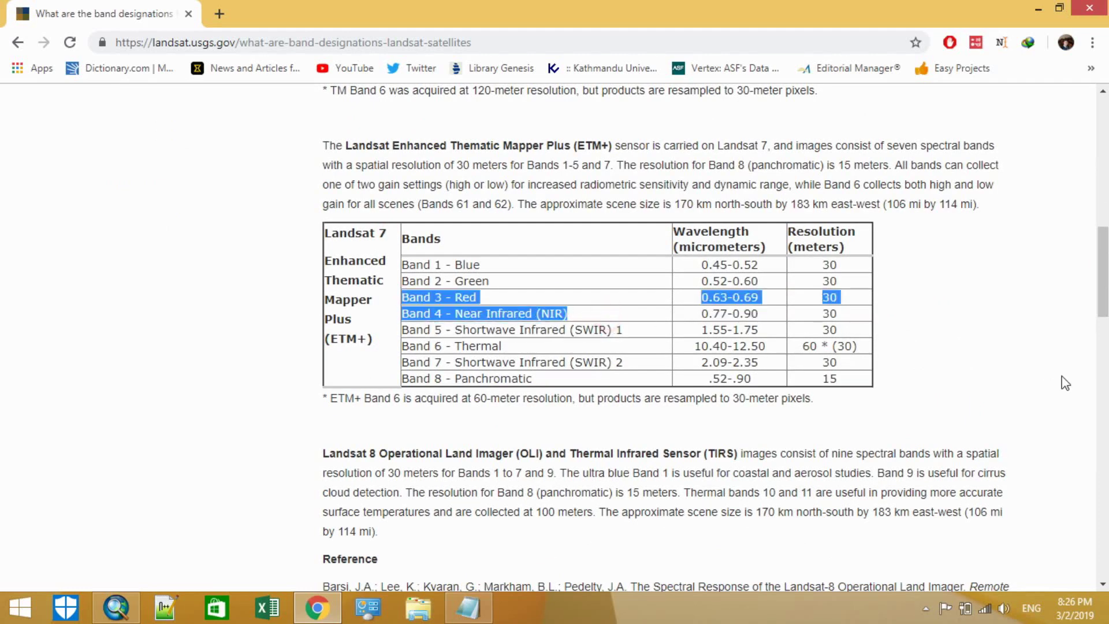
{"action": "mouse_move", "coordinate": [1103, 260]}
{"action": "left_mouse_down"}
{"action": "mouse_move", "coordinate": [1104, 335]}
{"action": "mouse_move", "coordinate": [1103, 263]}
{"action": "left_mouse_up"}
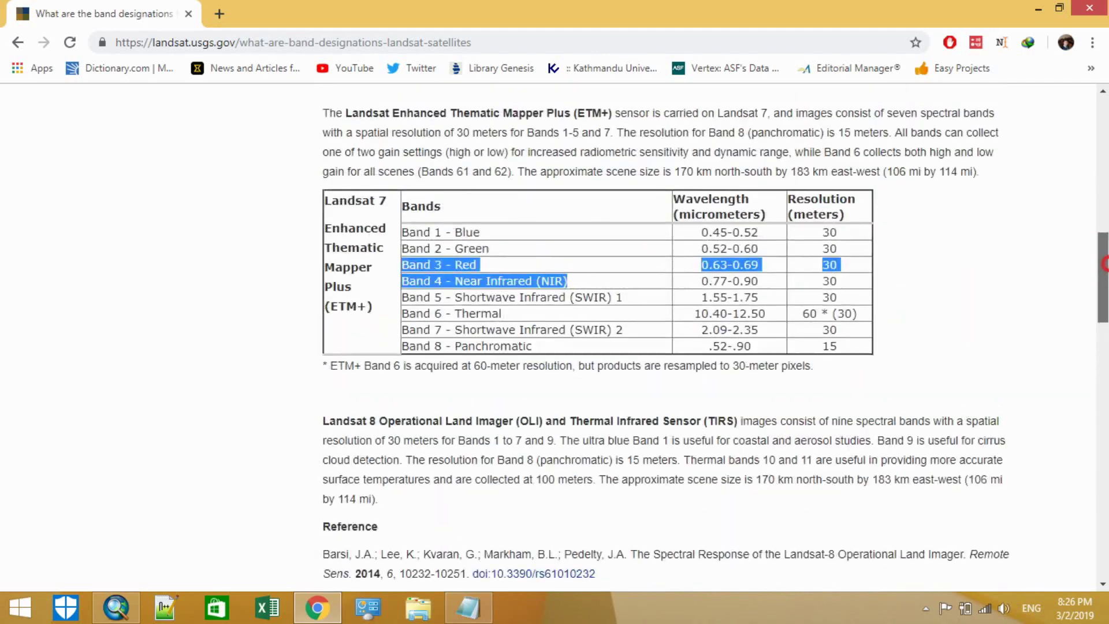
{"action": "left_click", "coordinate": [1037, 8]}
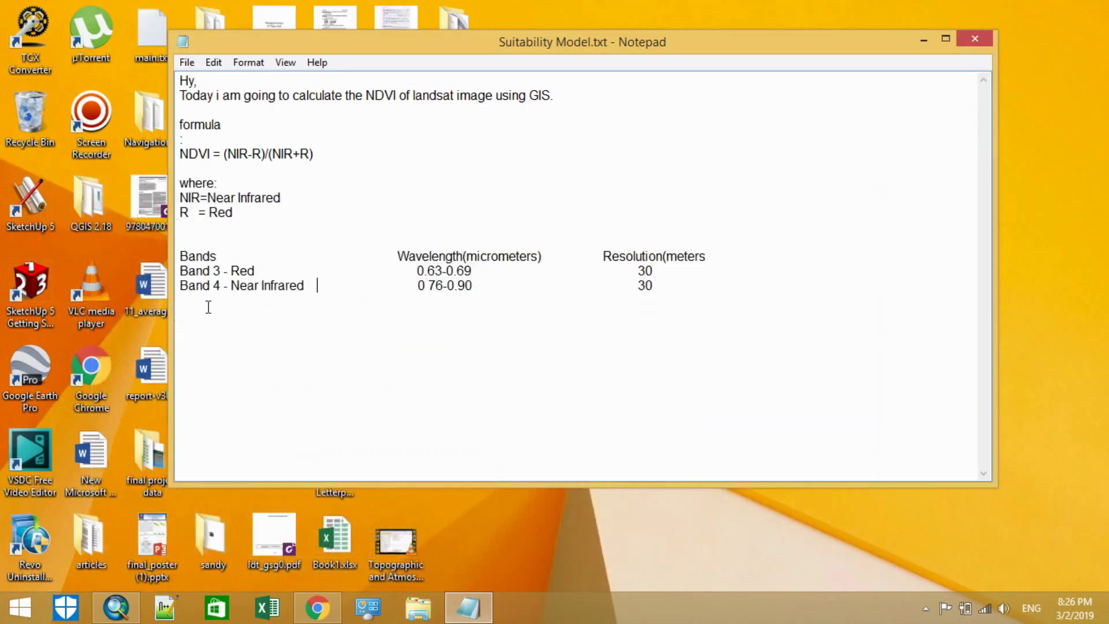
{"action": "left_click", "coordinate": [116, 606]}
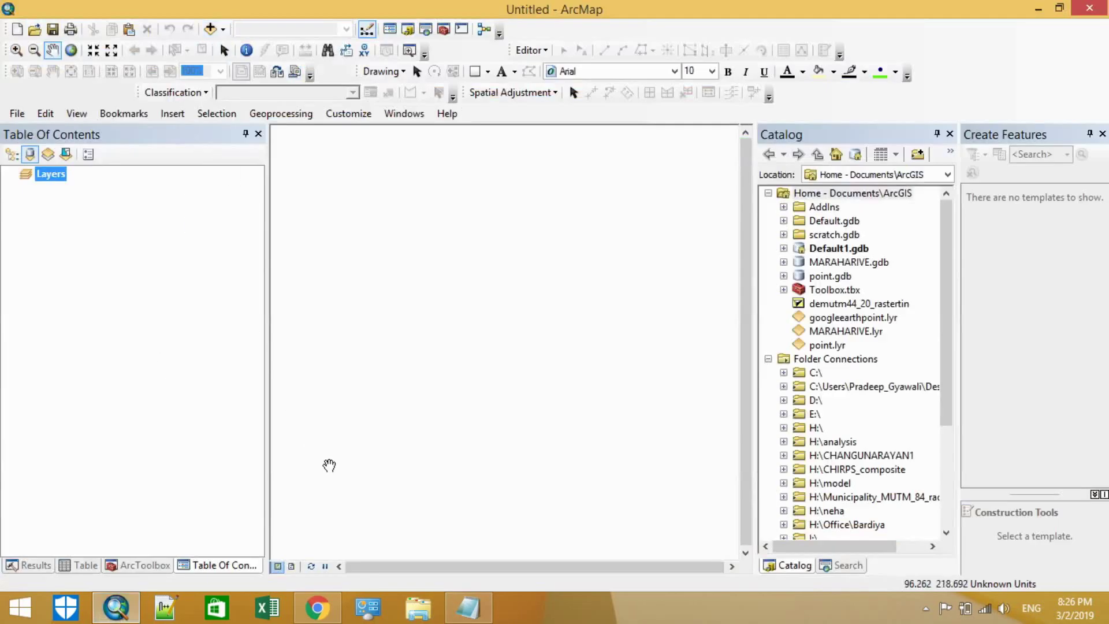
{"action": "left_click", "coordinate": [222, 30]}
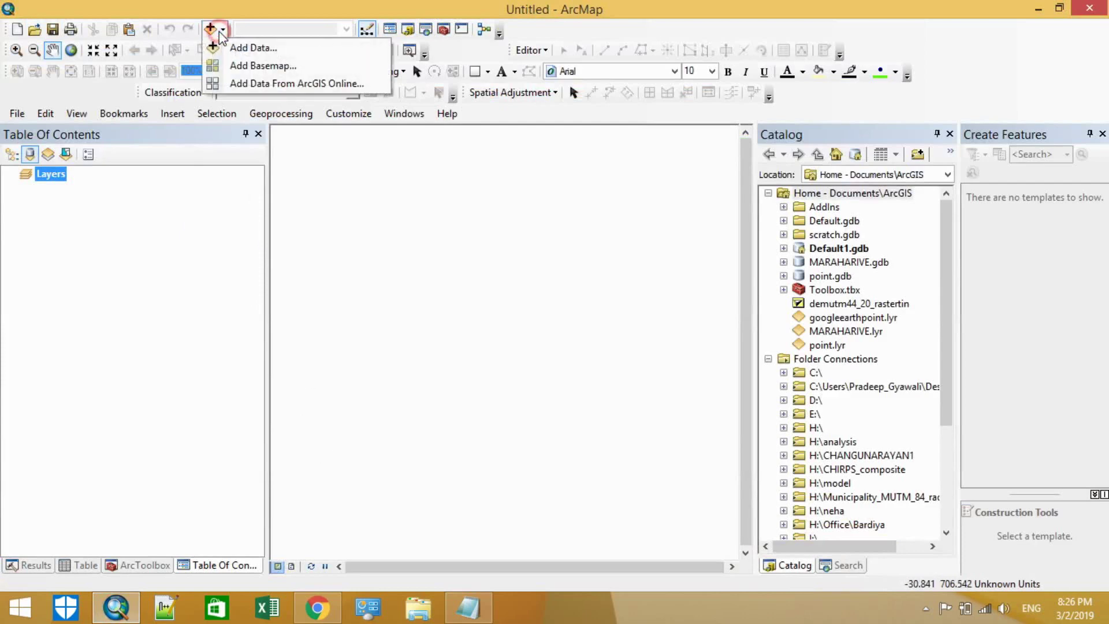
{"action": "left_click", "coordinate": [227, 48]}
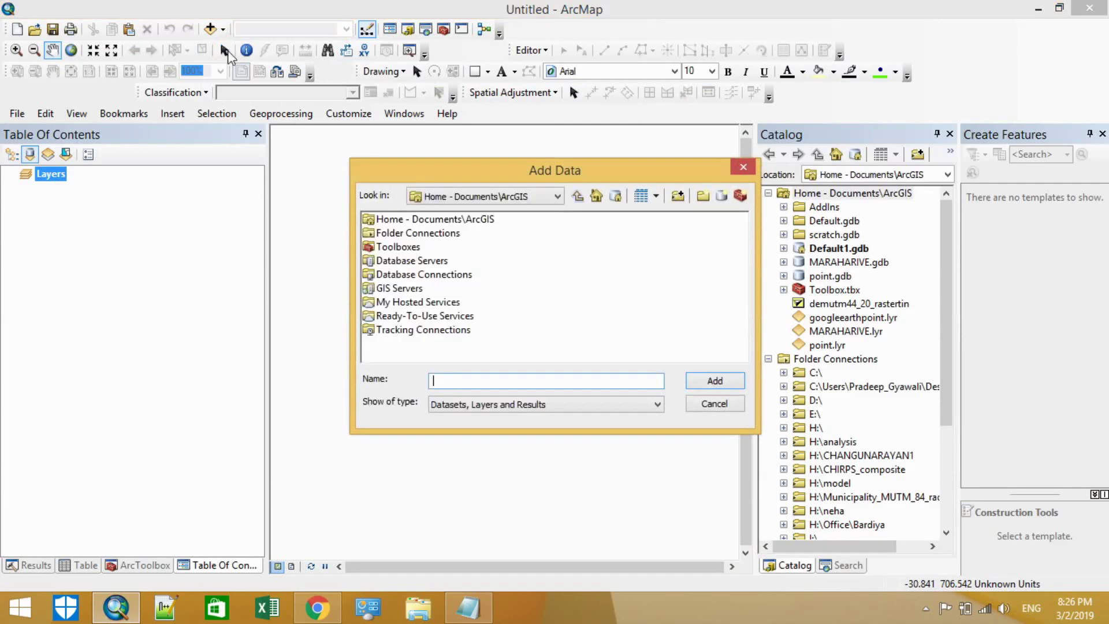
{"action": "left_click", "coordinate": [464, 198]}
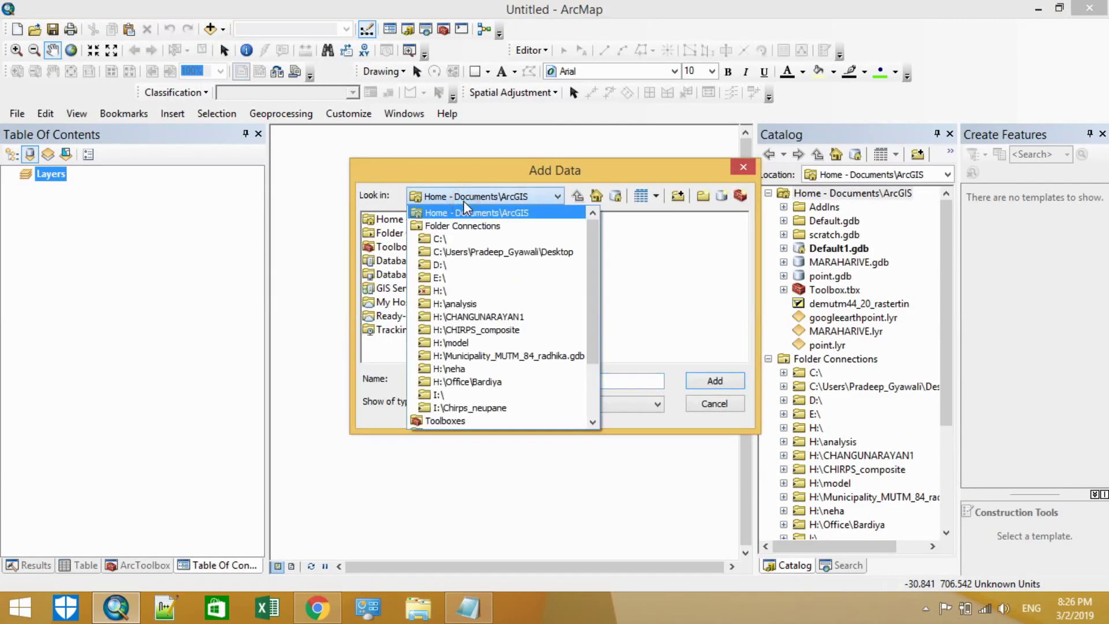
{"action": "left_click", "coordinate": [516, 276]}
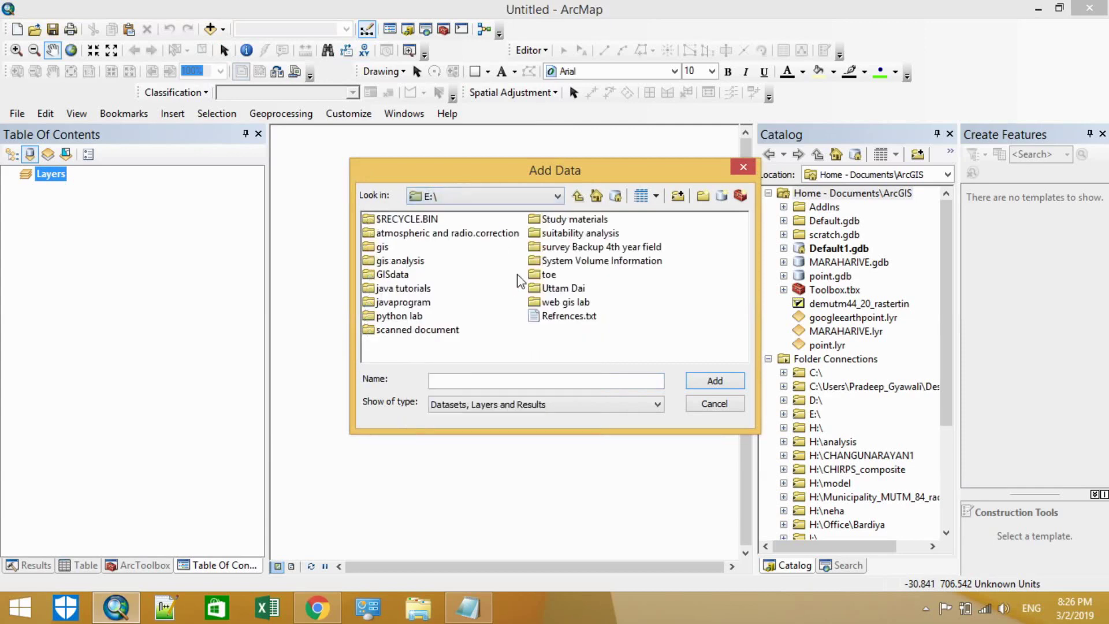
{"action": "double_click", "coordinate": [467, 233]}
{"action": "left_click", "coordinate": [468, 233]}
{"action": "left_click", "coordinate": [468, 234]}
{"action": "double_click", "coordinate": [468, 233]}
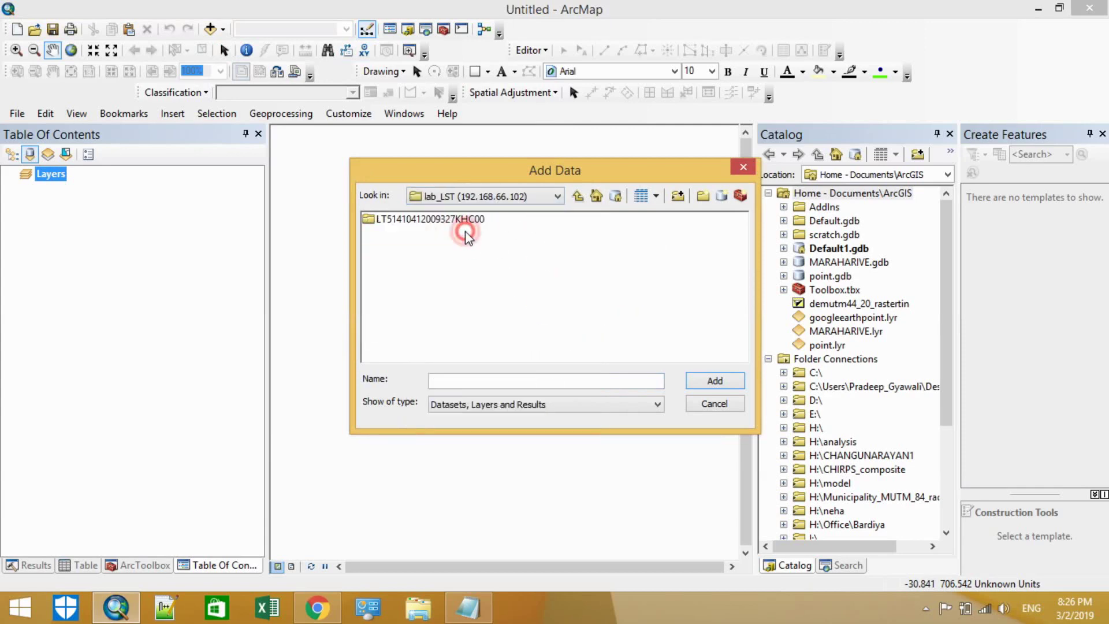
{"action": "double_click", "coordinate": [448, 220]}
{"action": "left_click", "coordinate": [444, 219]}
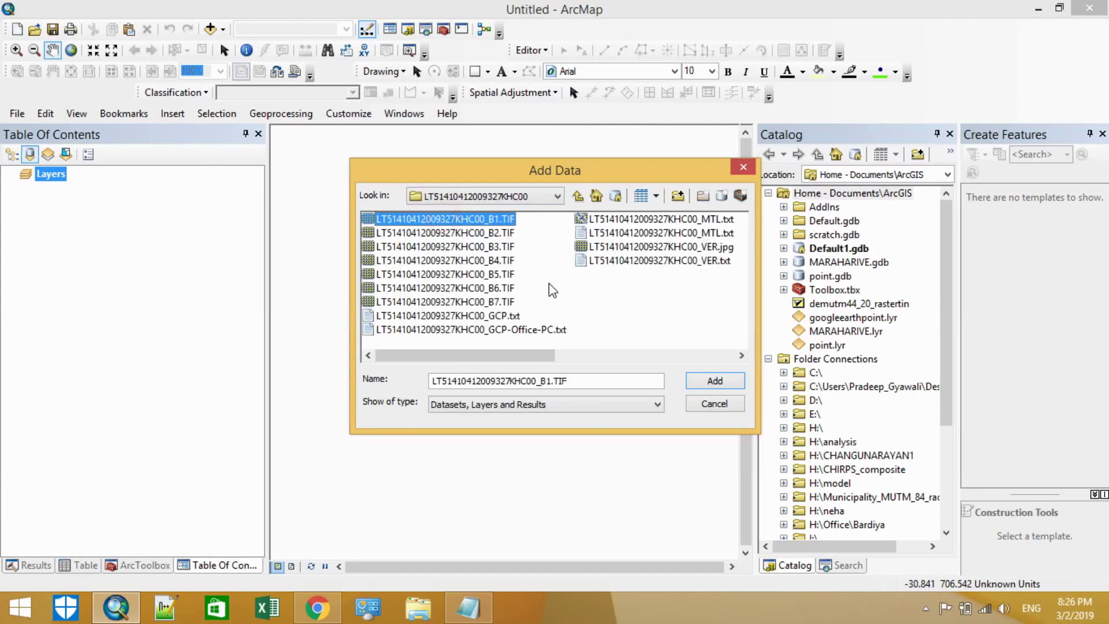
Step: Add the B3 and B4 TIF rasters to the map, building pyramids with Nearest Neighbor resampling and default compression
{"action": "left_click", "coordinate": [499, 248]}
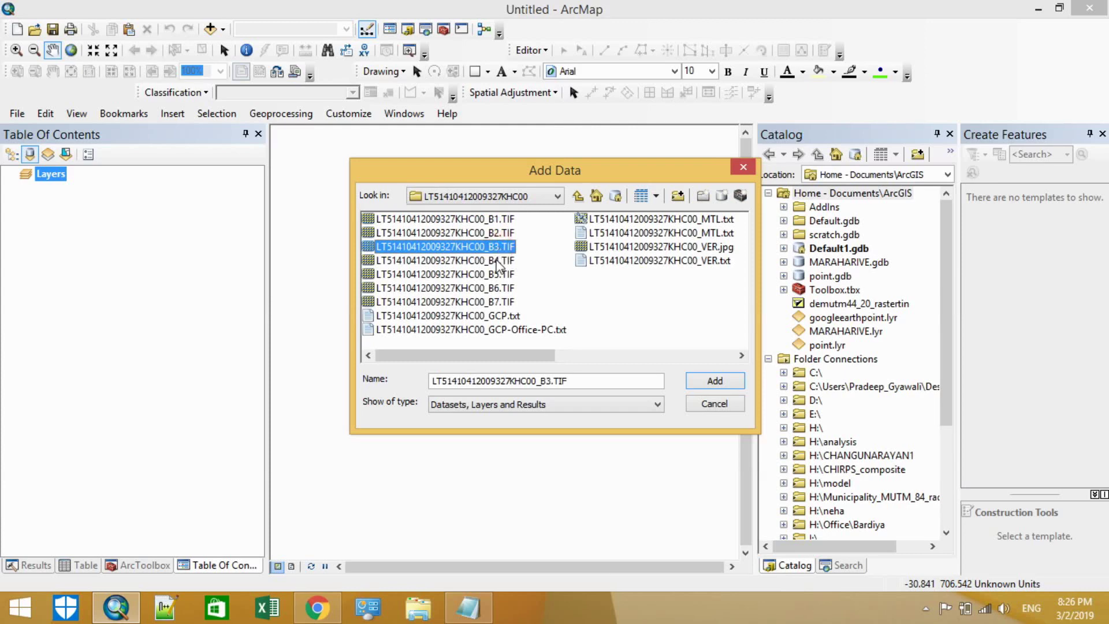
{"action": "left_click", "coordinate": [496, 260], "text": "shift"}
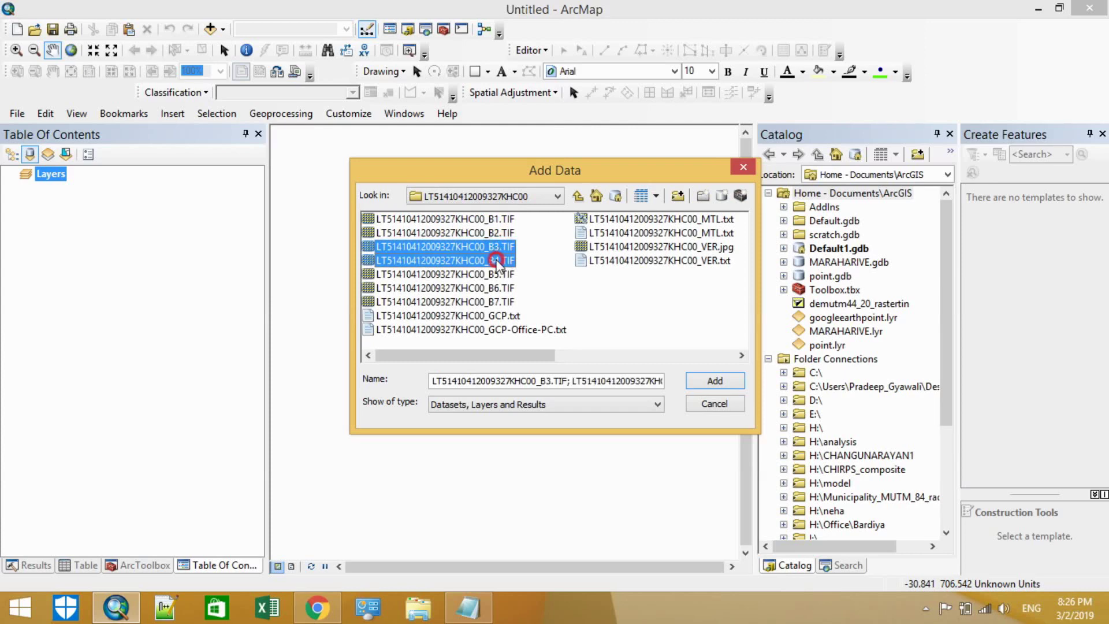
{"action": "left_click", "coordinate": [702, 379]}
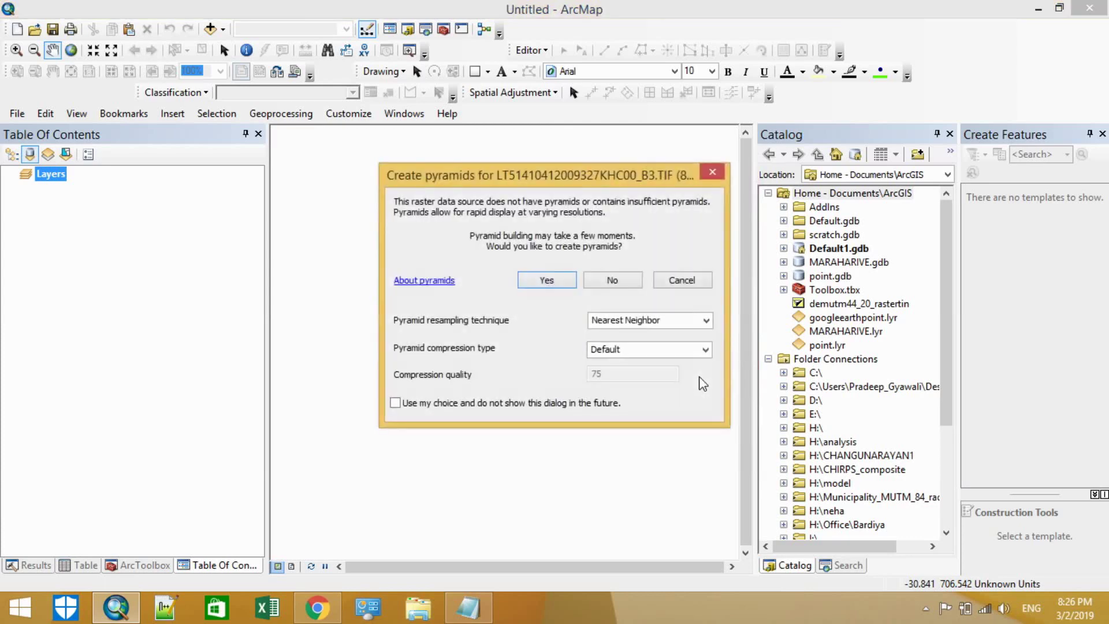
{"action": "left_click", "coordinate": [546, 283]}
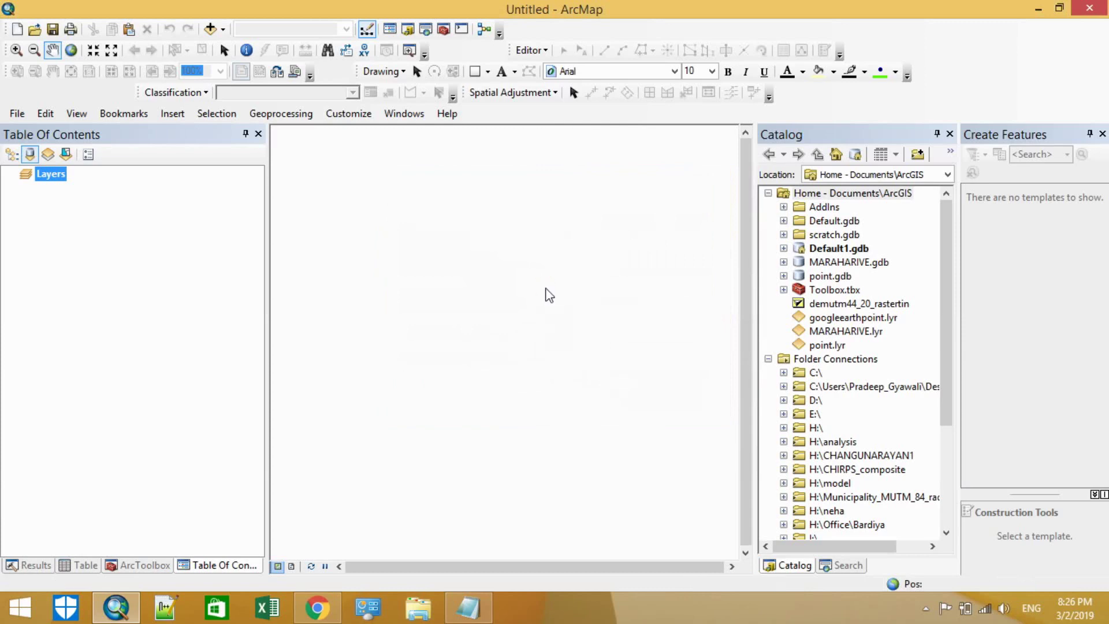
{"action": "left_click", "coordinate": [546, 283]}
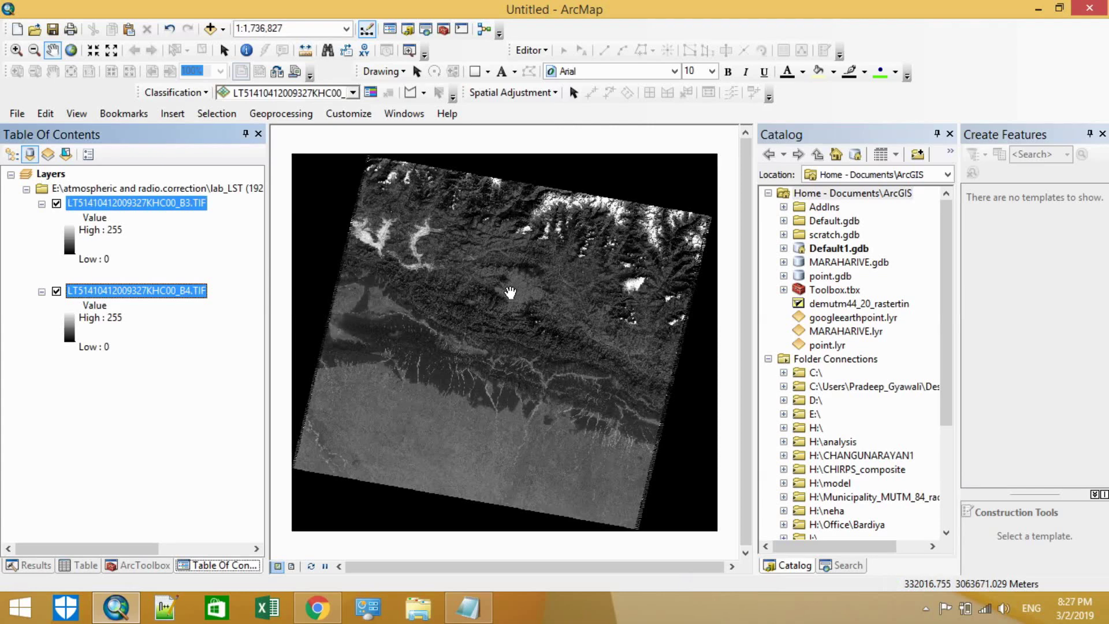
Step: Compare the B3 and B4 rasters by toggling their visibility, leaving B3 hidden and B4 shown
{"action": "left_click", "coordinate": [57, 292]}
{"action": "left_click", "coordinate": [167, 265]}
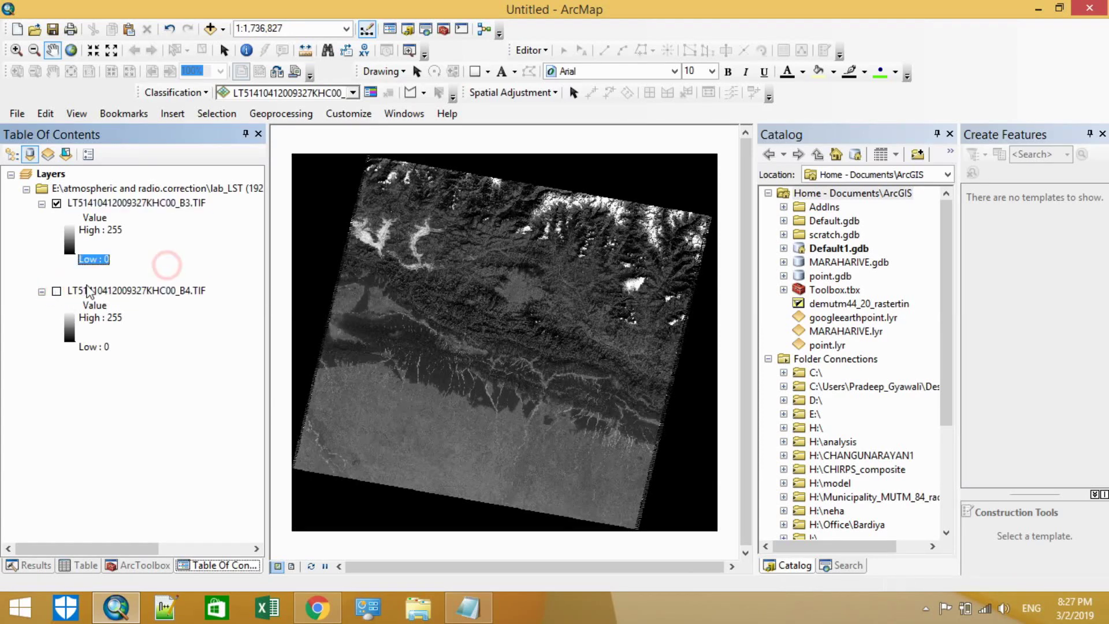
{"action": "left_click", "coordinate": [57, 292]}
{"action": "left_click", "coordinate": [57, 204]}
{"action": "left_click", "coordinate": [57, 204]}
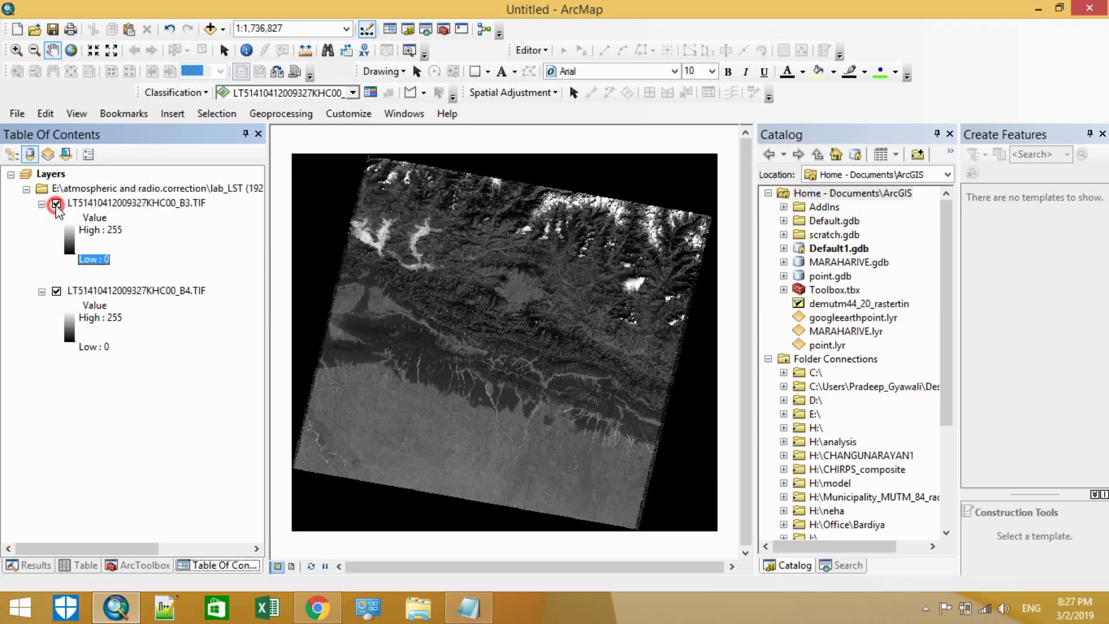
{"action": "left_click", "coordinate": [57, 204]}
{"action": "left_click", "coordinate": [56, 204]}
{"action": "left_click", "coordinate": [57, 204]}
{"action": "left_click", "coordinate": [57, 204]}
{"action": "left_click", "coordinate": [56, 204]}
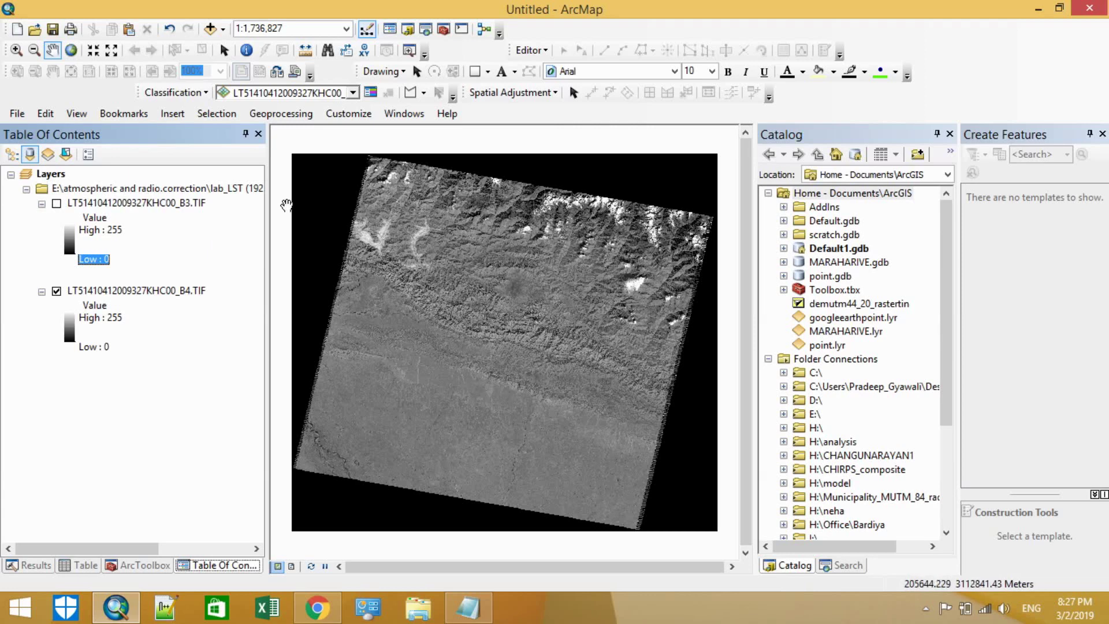
Step: Open the Raster Calculator from the Map Algebra toolset of the Spatial Analyst Tools
{"action": "left_click", "coordinate": [128, 567]}
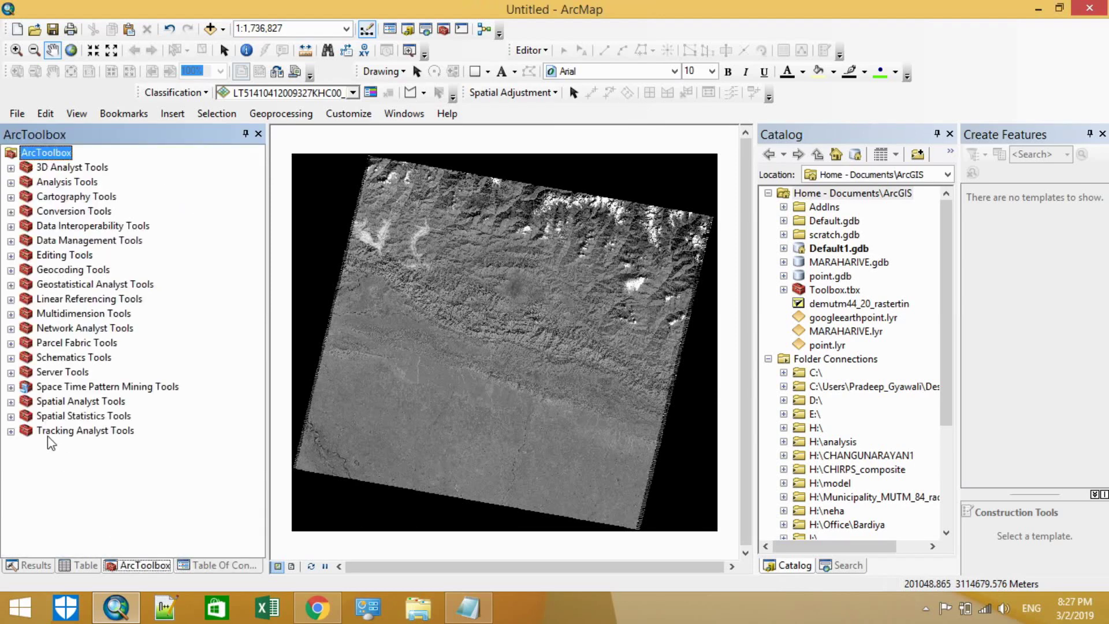
{"action": "left_click", "coordinate": [10, 403]}
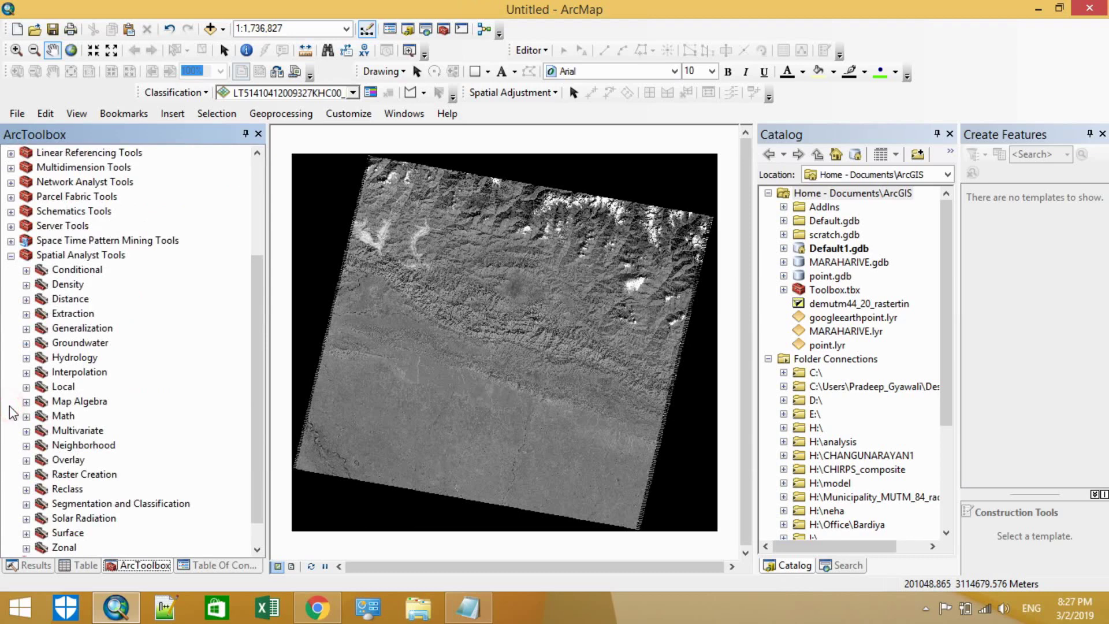
{"action": "left_click", "coordinate": [26, 416]}
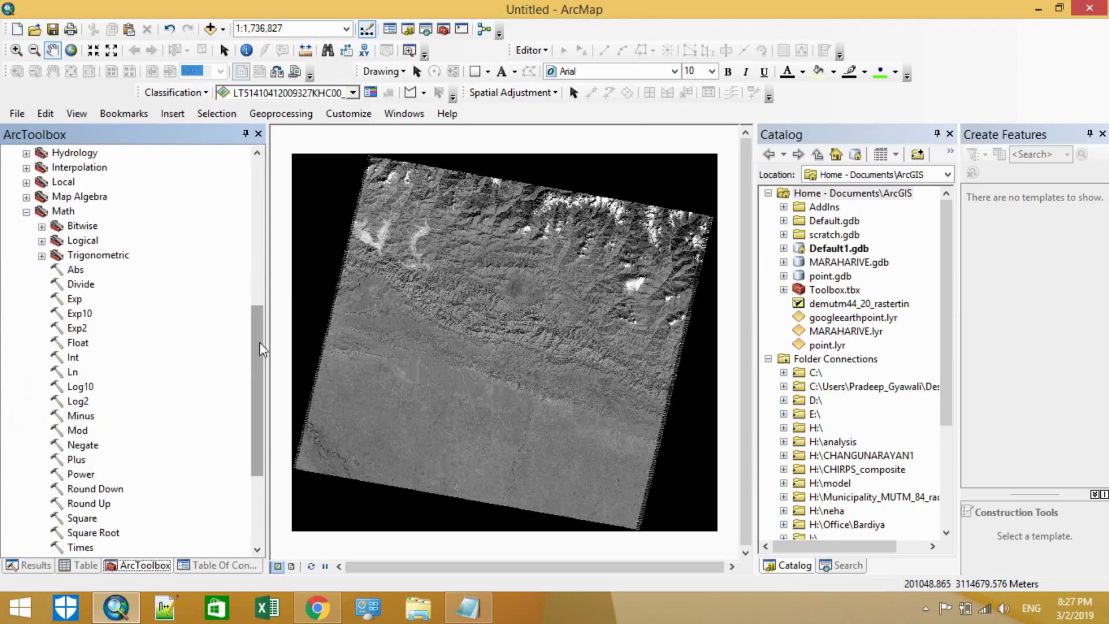
{"action": "left_click_drag", "start_coordinate": [263, 345], "coordinate": [251, 449]}
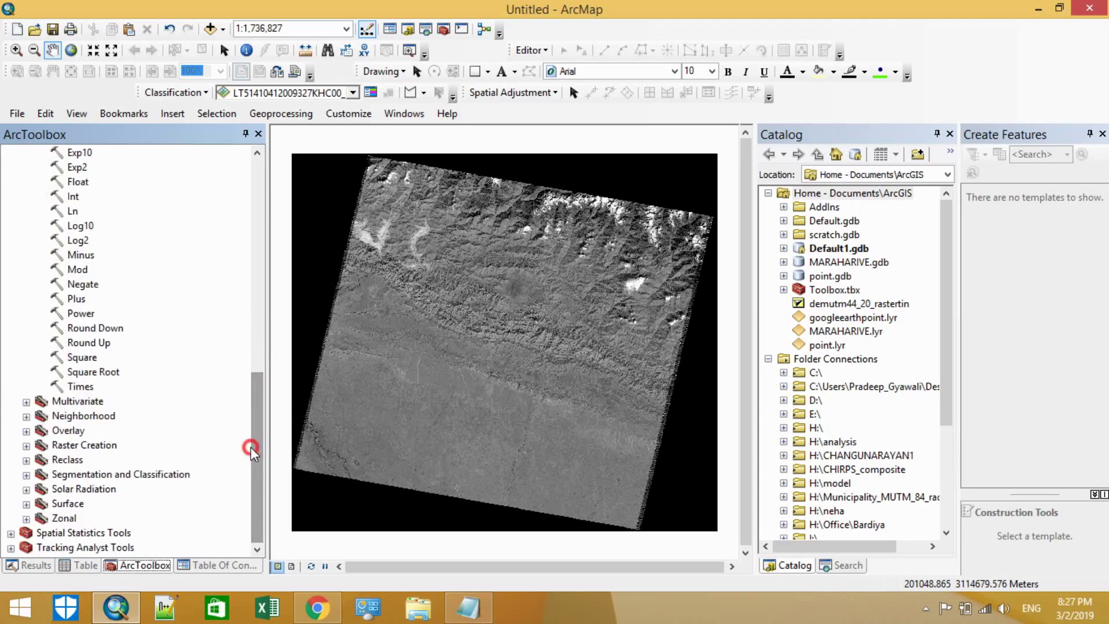
{"action": "left_click_drag", "start_coordinate": [251, 447], "coordinate": [255, 372]}
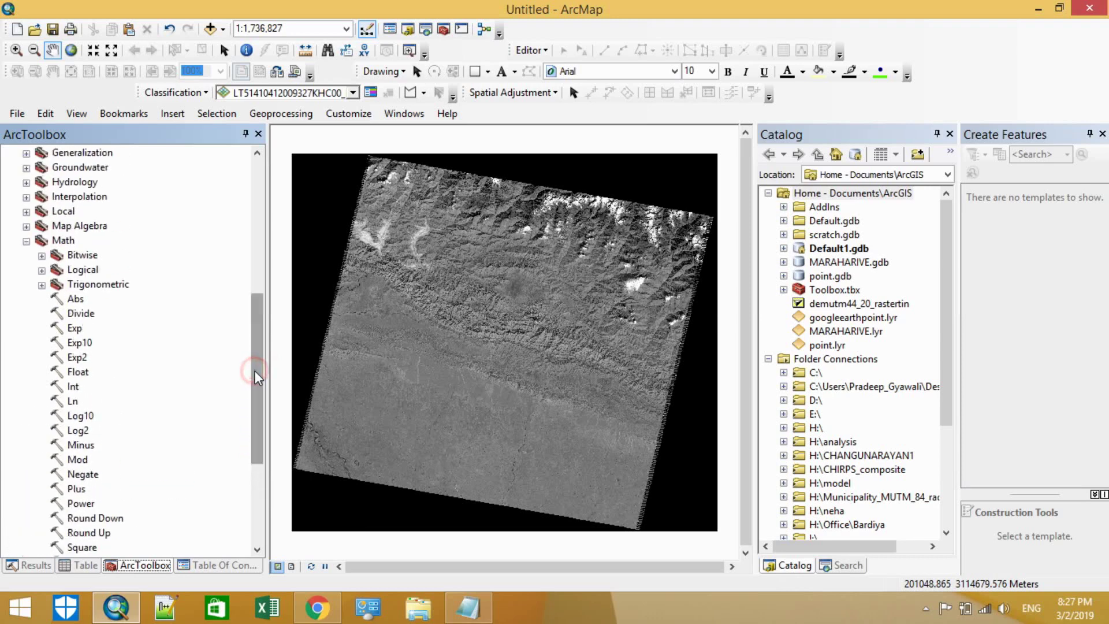
{"action": "left_click", "coordinate": [26, 241]}
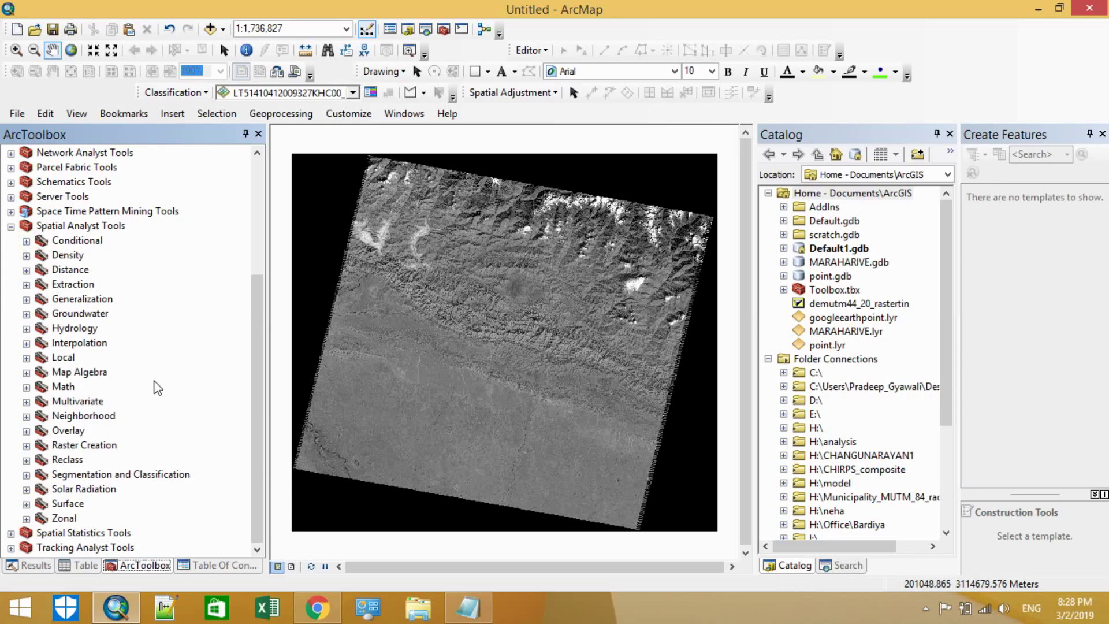
{"action": "left_click", "coordinate": [26, 372]}
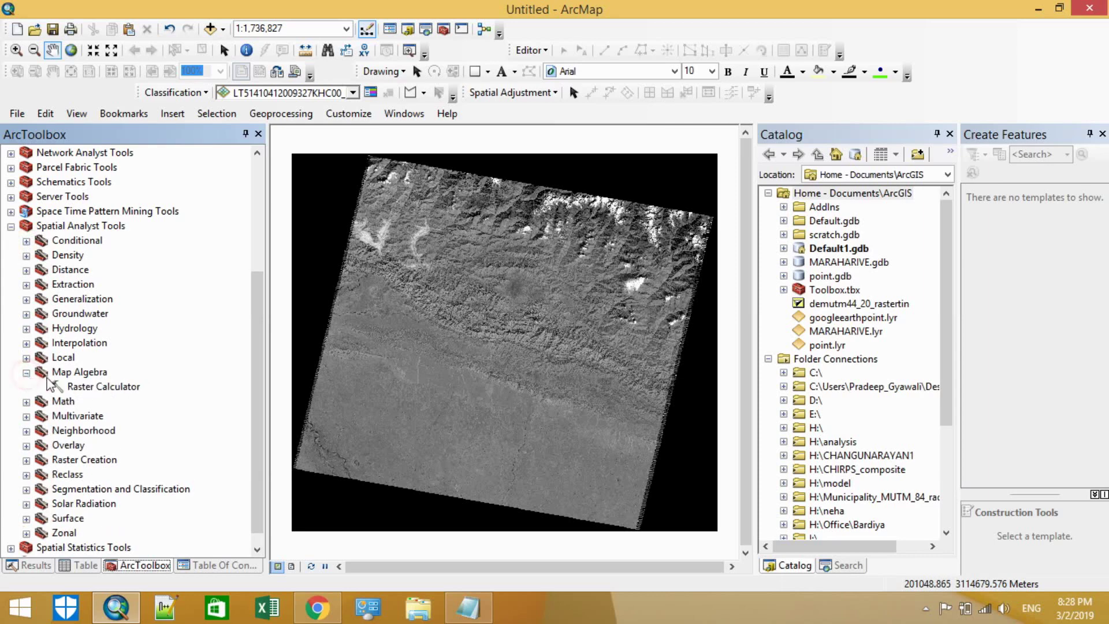
{"action": "left_click", "coordinate": [91, 387]}
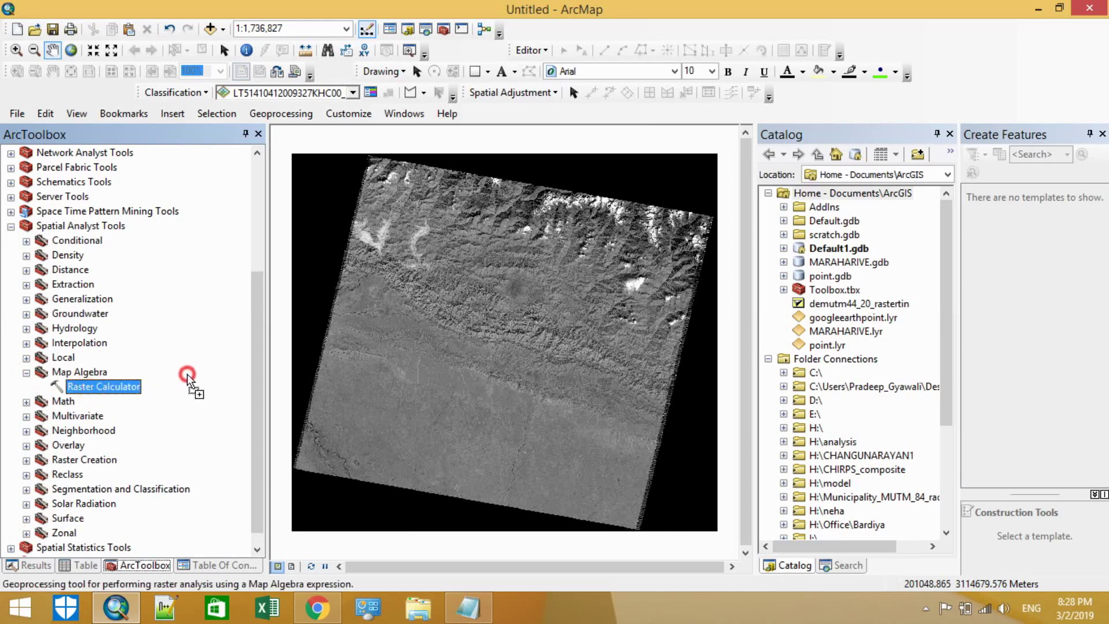
{"action": "double_click", "coordinate": [125, 382]}
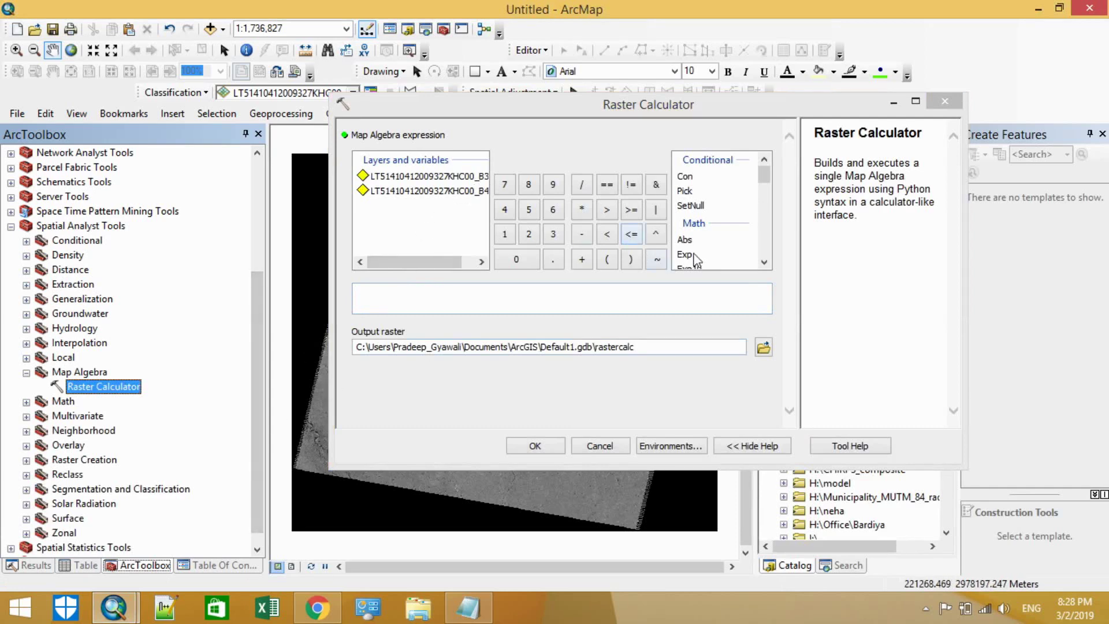
{"action": "left_click_drag", "start_coordinate": [768, 171], "coordinate": [767, 186]}
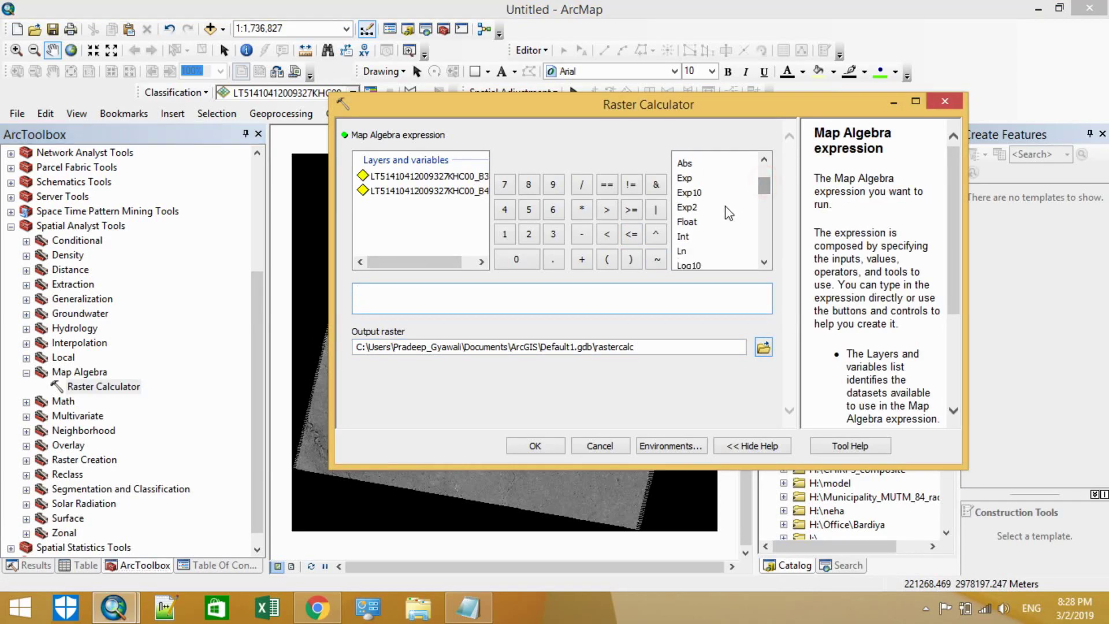
{"action": "left_click", "coordinate": [687, 223]}
{"action": "double_click", "coordinate": [686, 223]}
{"action": "left_click", "coordinate": [686, 227]}
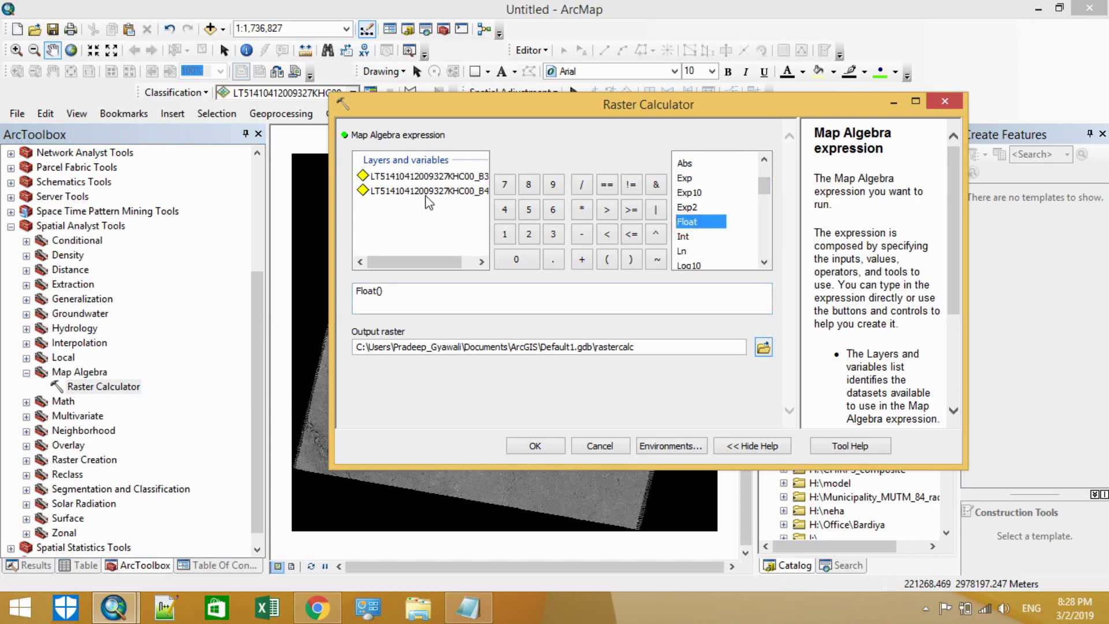
{"action": "double_click", "coordinate": [425, 192]}
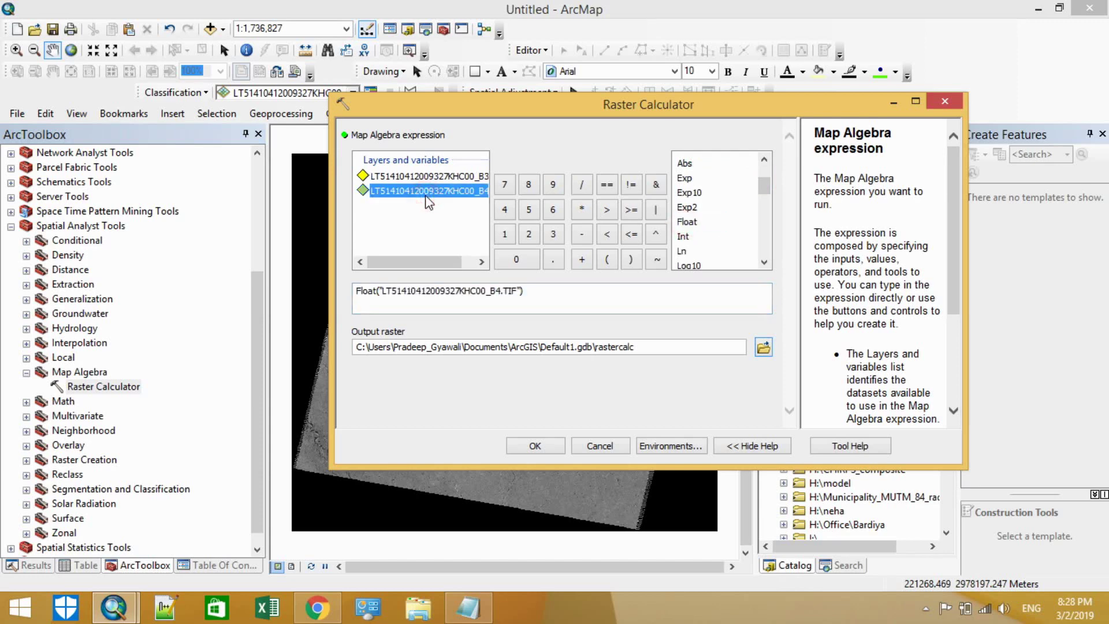
{"action": "left_click", "coordinate": [582, 235]}
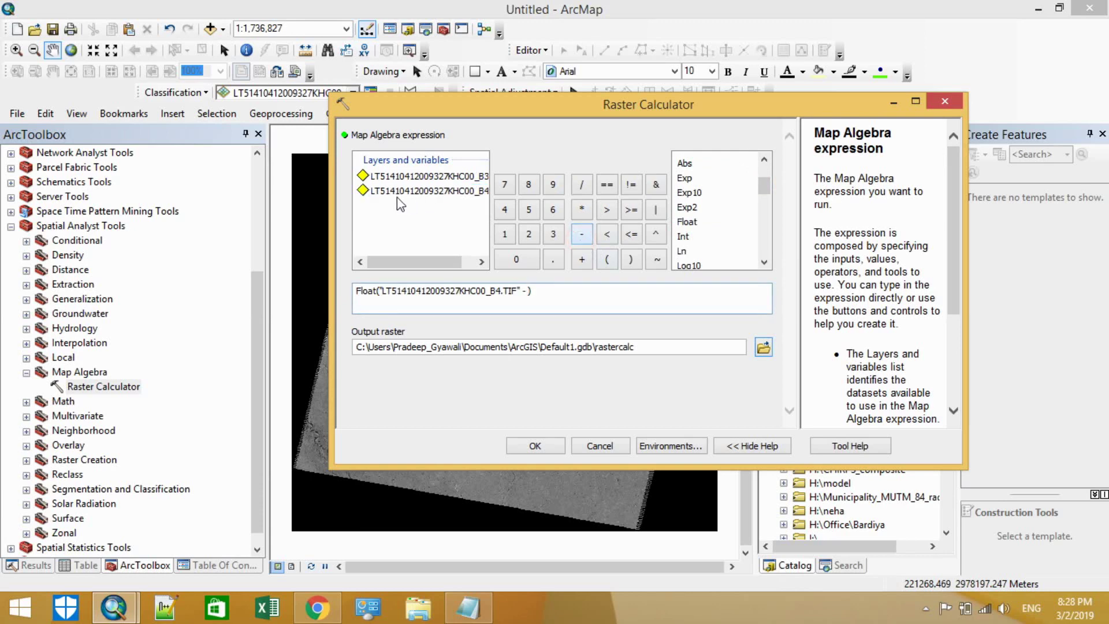
{"action": "double_click", "coordinate": [424, 176]}
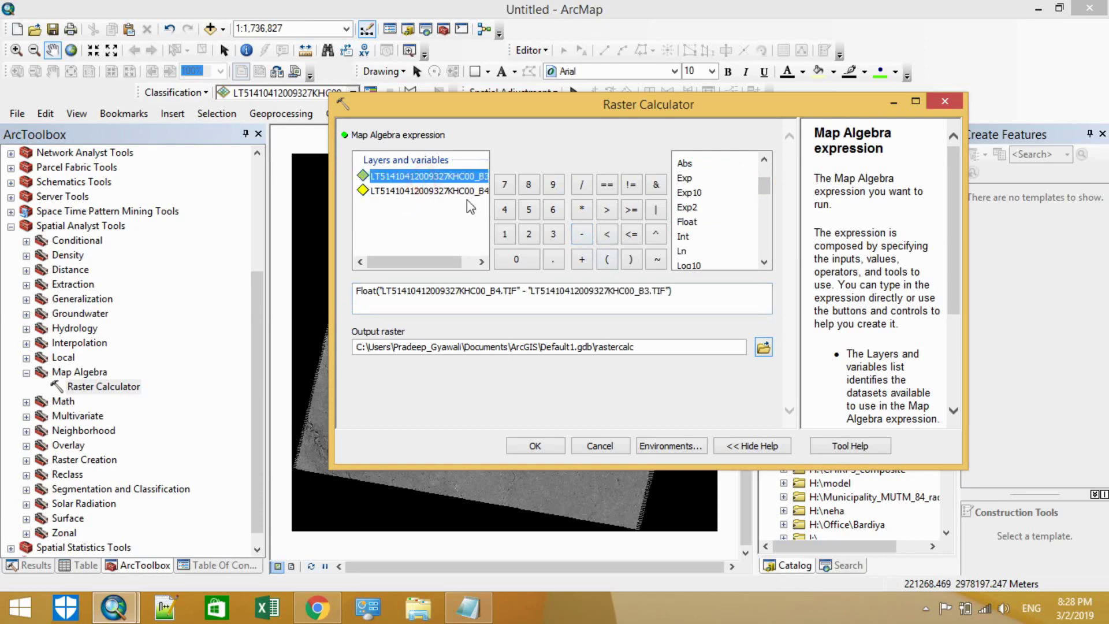
{"action": "left_click", "coordinate": [684, 297]}
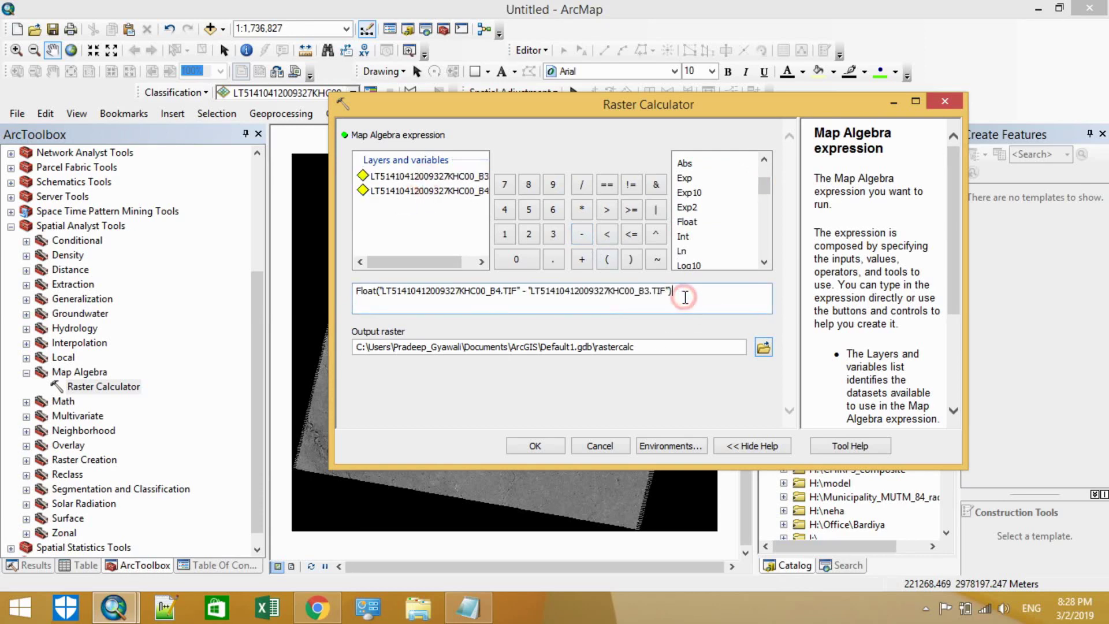
{"action": "type", "text": "/"}
{"action": "double_click", "coordinate": [690, 223]}
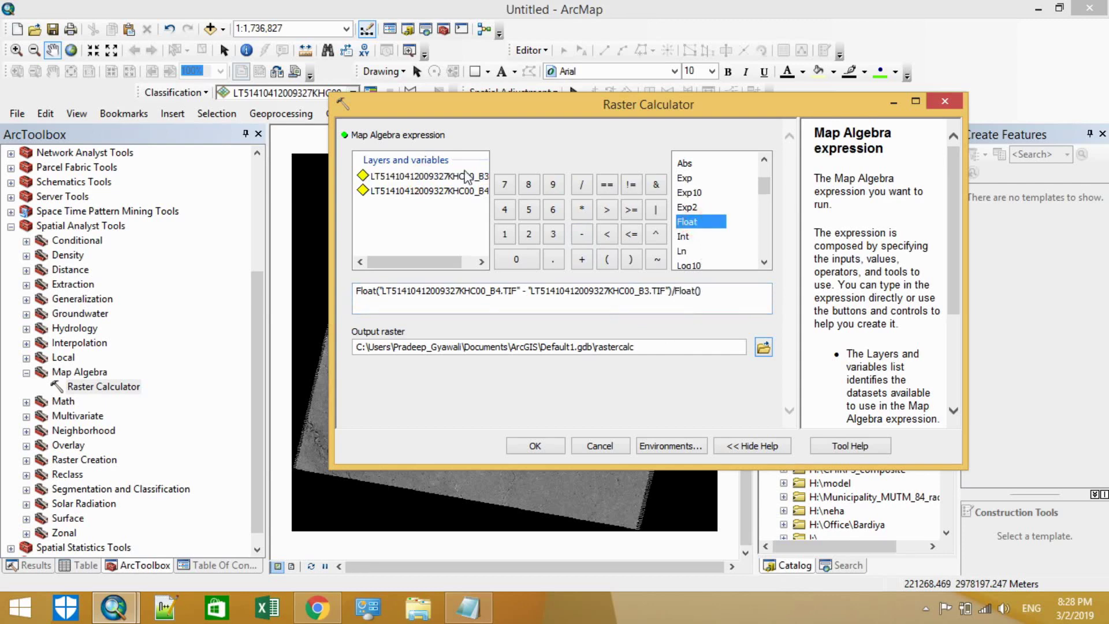
{"action": "double_click", "coordinate": [432, 191]}
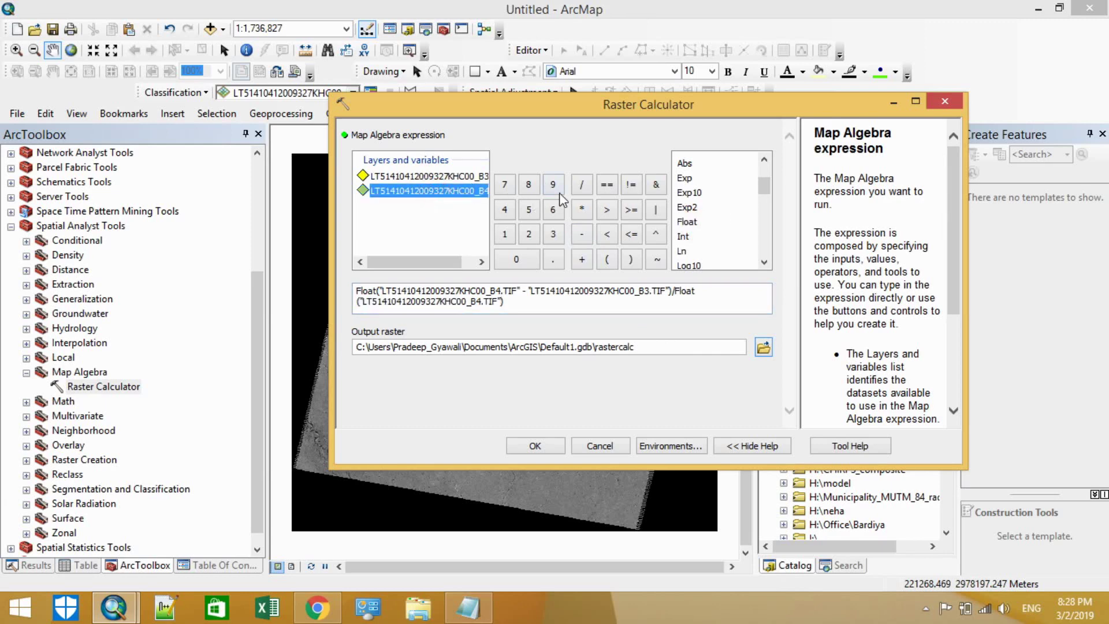
{"action": "left_click", "coordinate": [583, 260]}
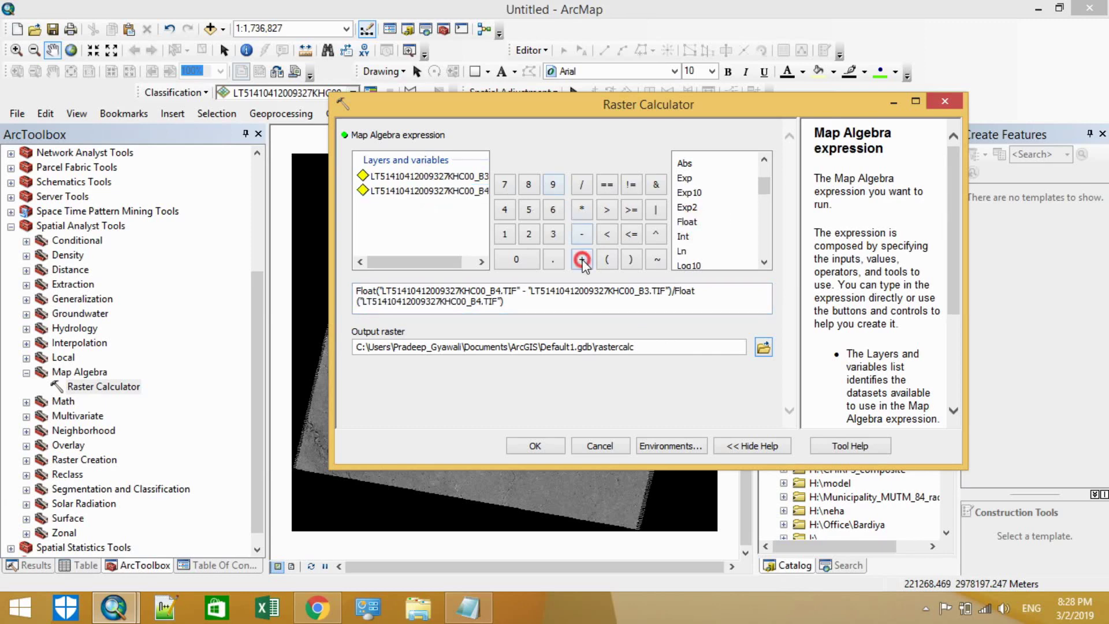
{"action": "double_click", "coordinate": [450, 177]}
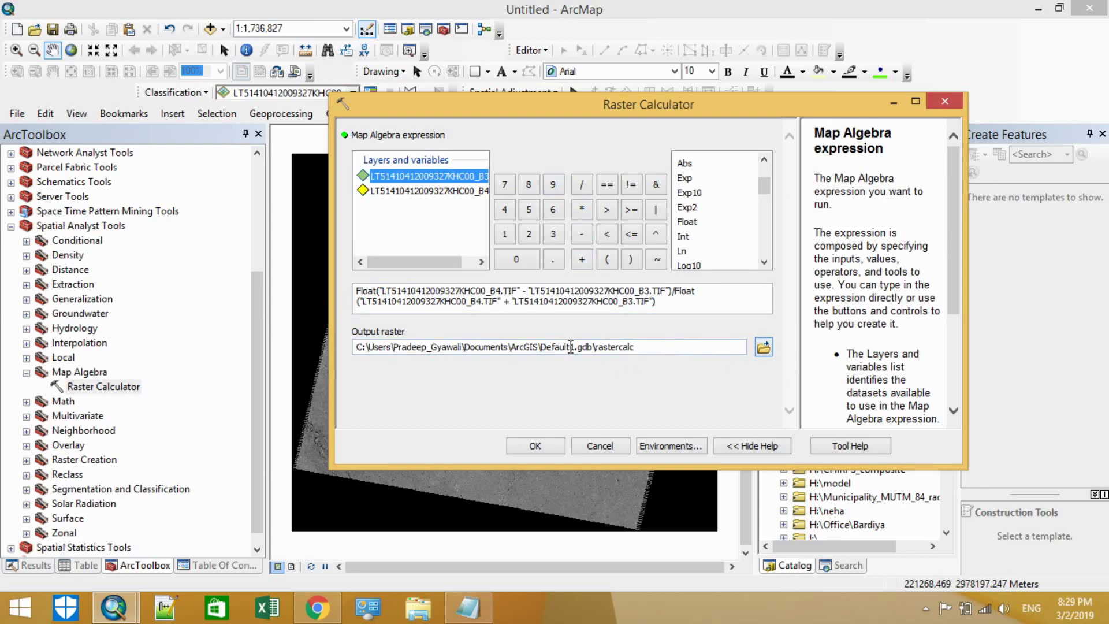
Step: Set the output raster to NDVI.tif in the Requiredpoints folder
{"action": "left_click", "coordinate": [763, 347]}
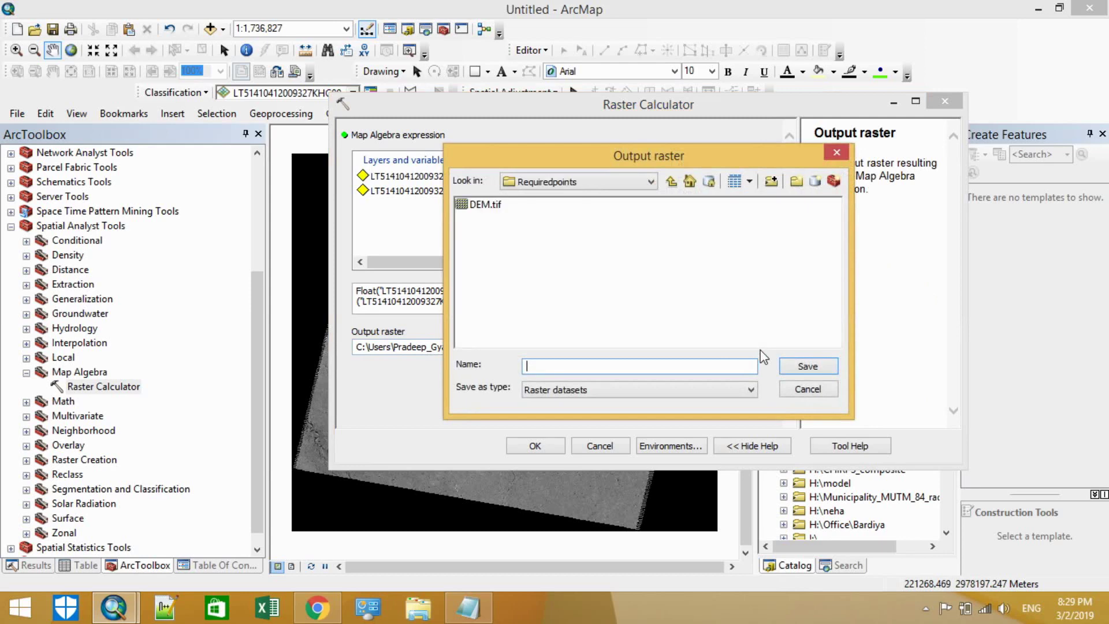
{"action": "left_click", "coordinate": [604, 181]}
{"action": "left_click", "coordinate": [605, 182]}
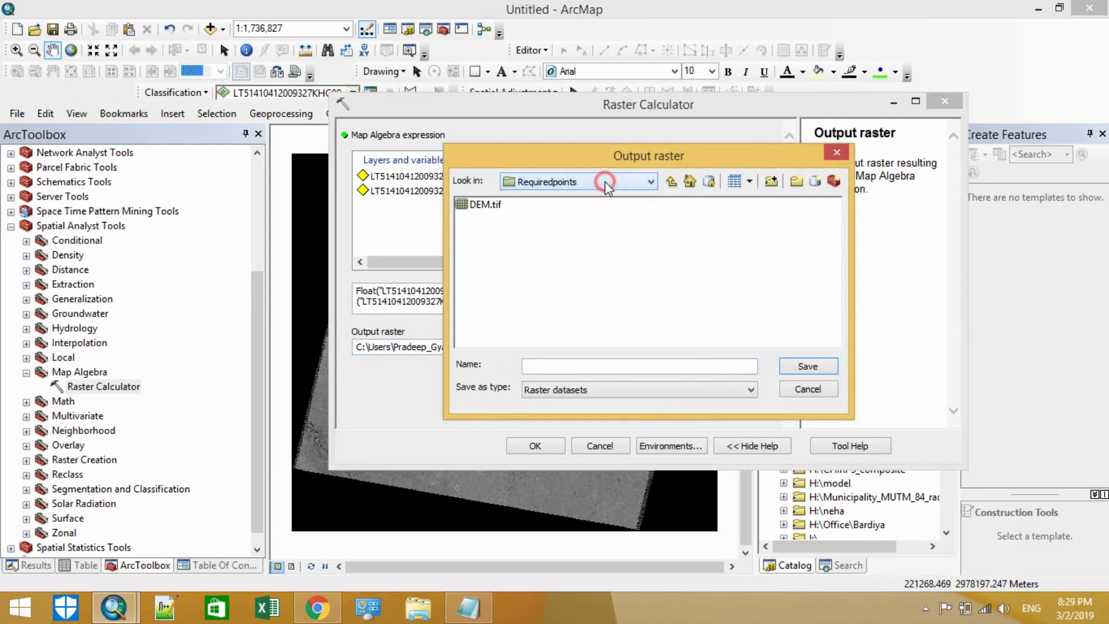
{"action": "left_click", "coordinate": [549, 361]}
{"action": "type", "text": "NDVI"}
{"action": "left_click", "coordinate": [809, 366]}
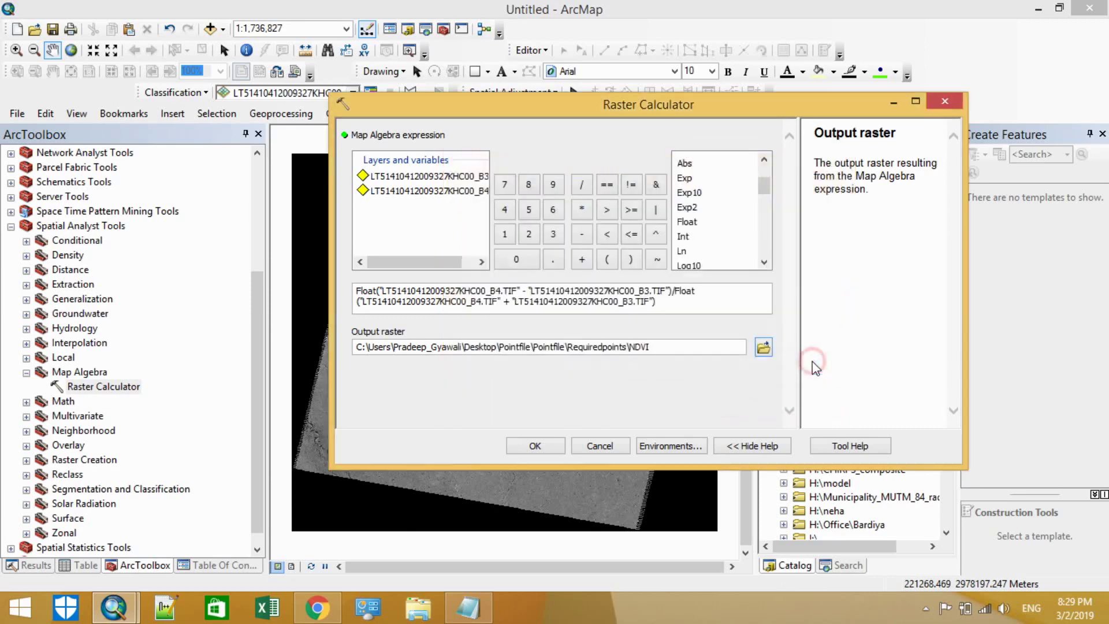
{"action": "left_click", "coordinate": [658, 345]}
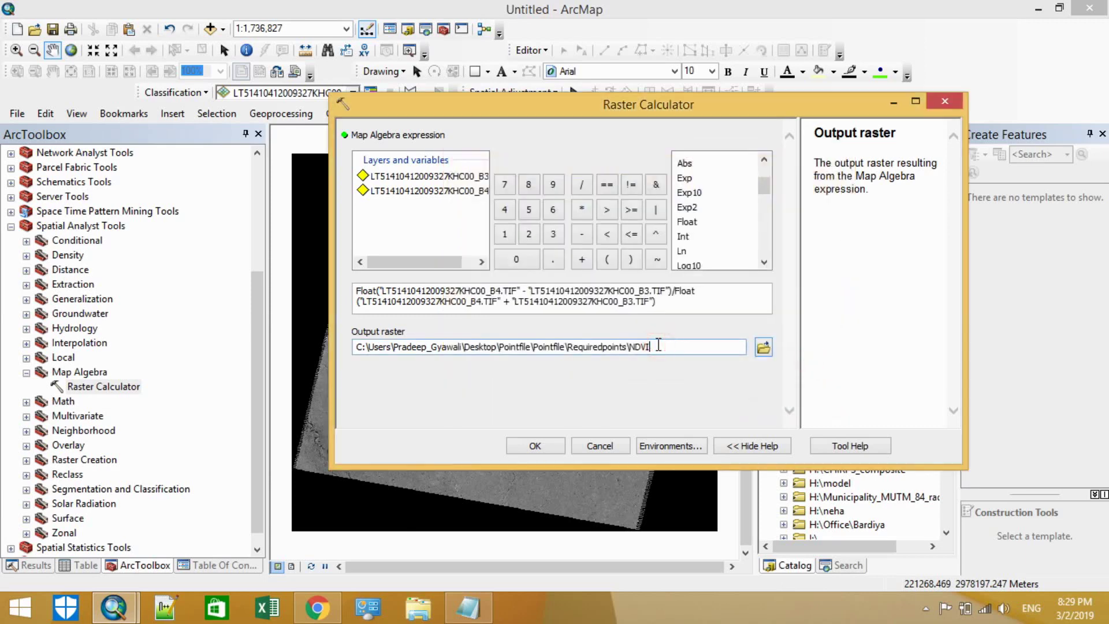
{"action": "type", "text": ".tif"}
{"action": "left_click", "coordinate": [665, 391]}
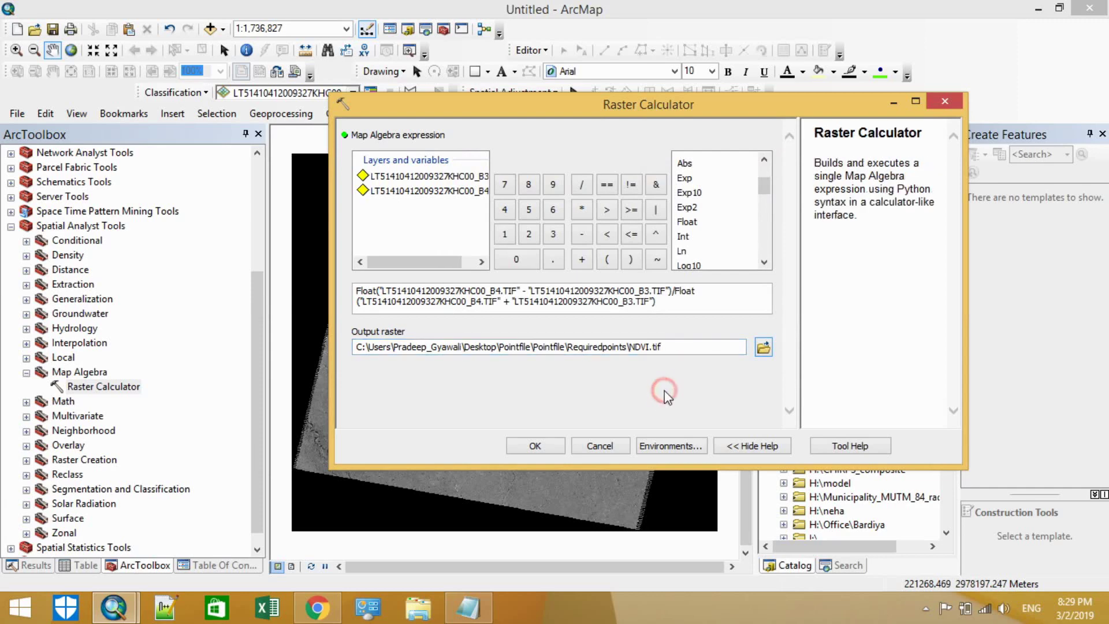
Step: Run the NDVI calculation, reactivating the map algebra expression and running it again after the first attempt
{"action": "left_click", "coordinate": [546, 449]}
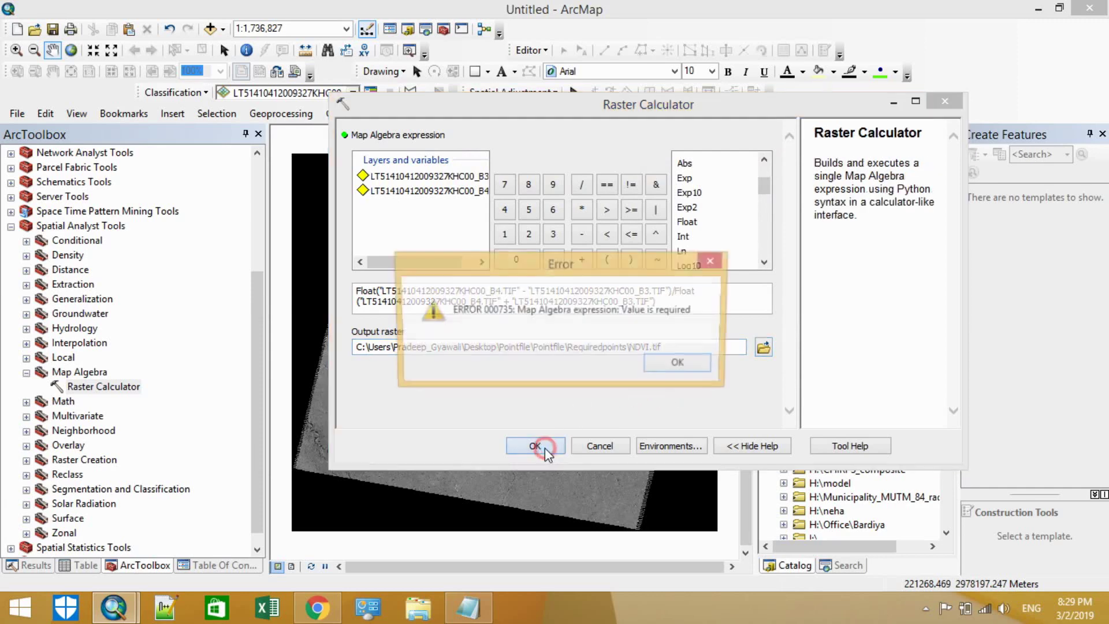
{"action": "left_click", "coordinate": [664, 372]}
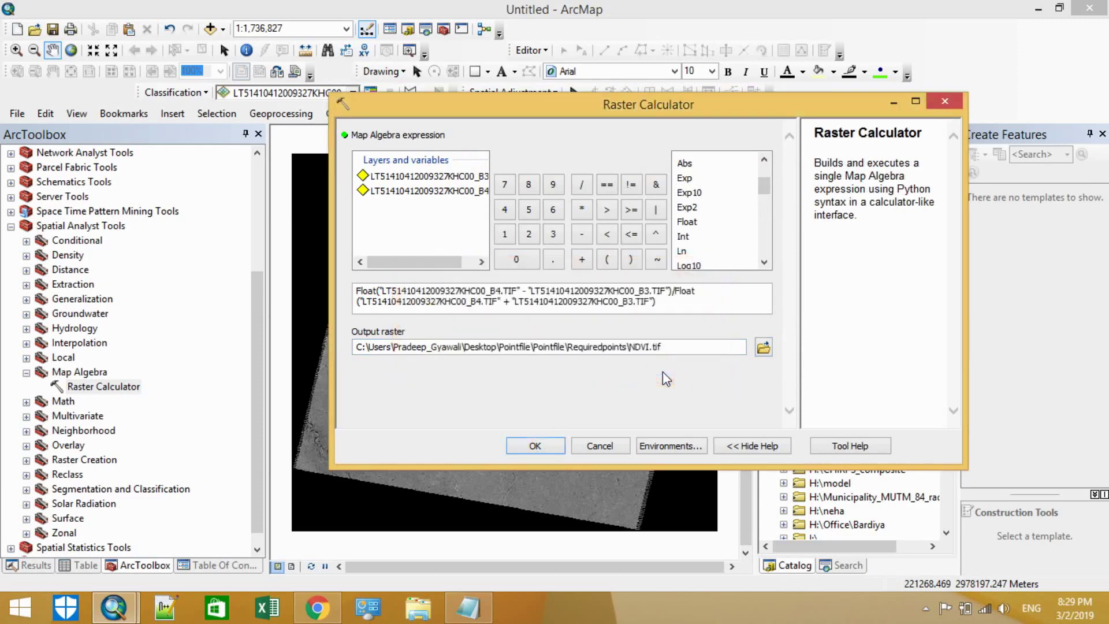
{"action": "left_click", "coordinate": [671, 306]}
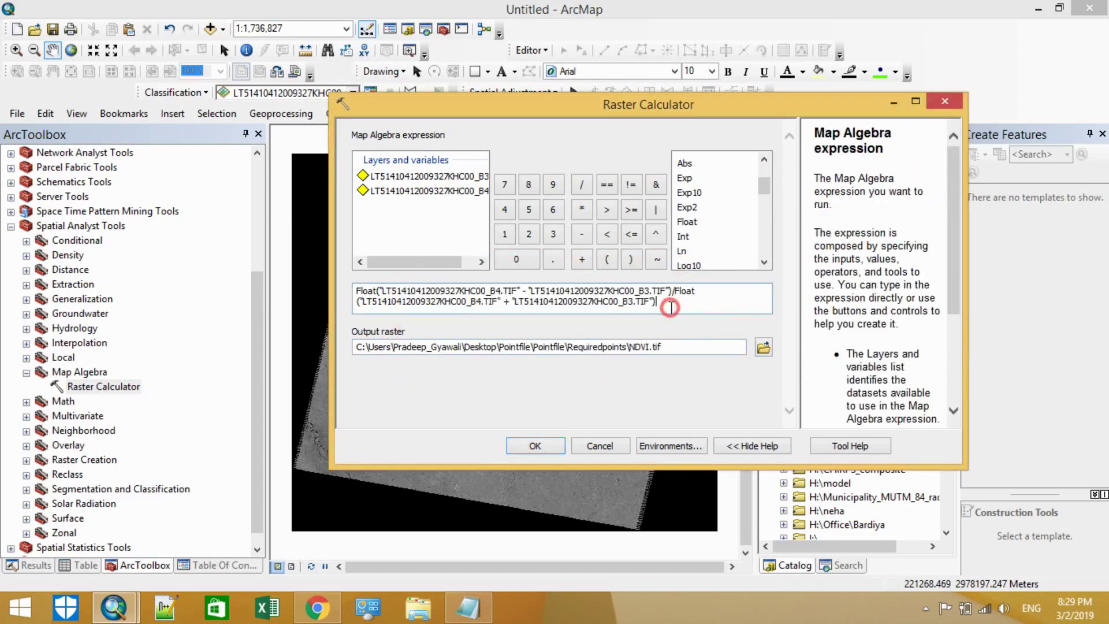
{"action": "left_click", "coordinate": [533, 446]}
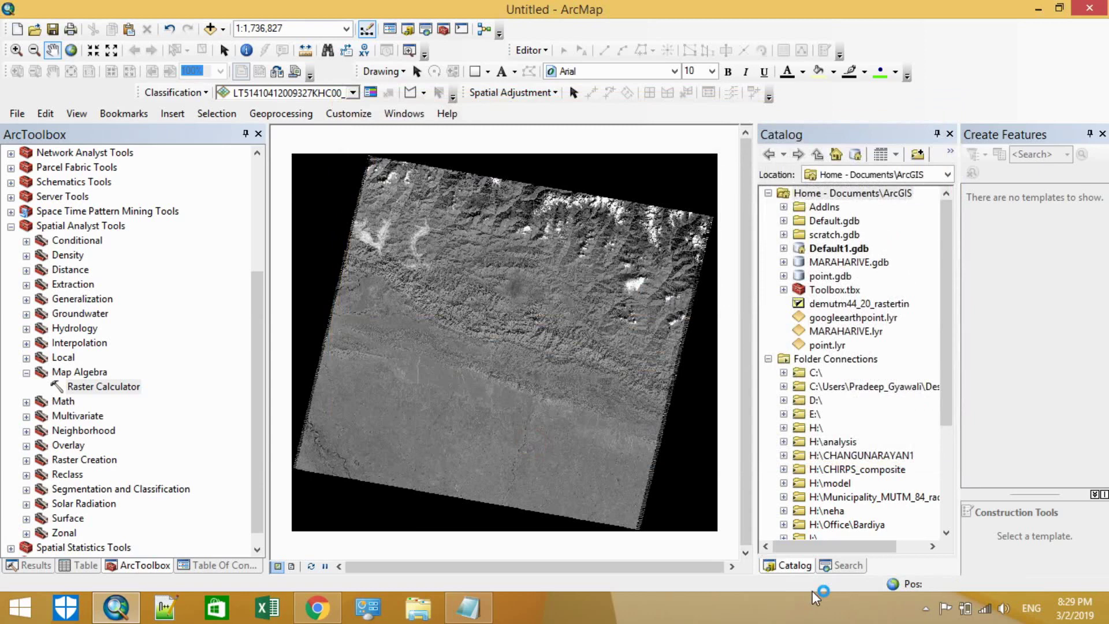
Step: Zoom in on the river channels in the valley and compare the B3 and B4 rasters by toggling B3's visibility, leaving it hidden
{"action": "left_click", "coordinate": [226, 566]}
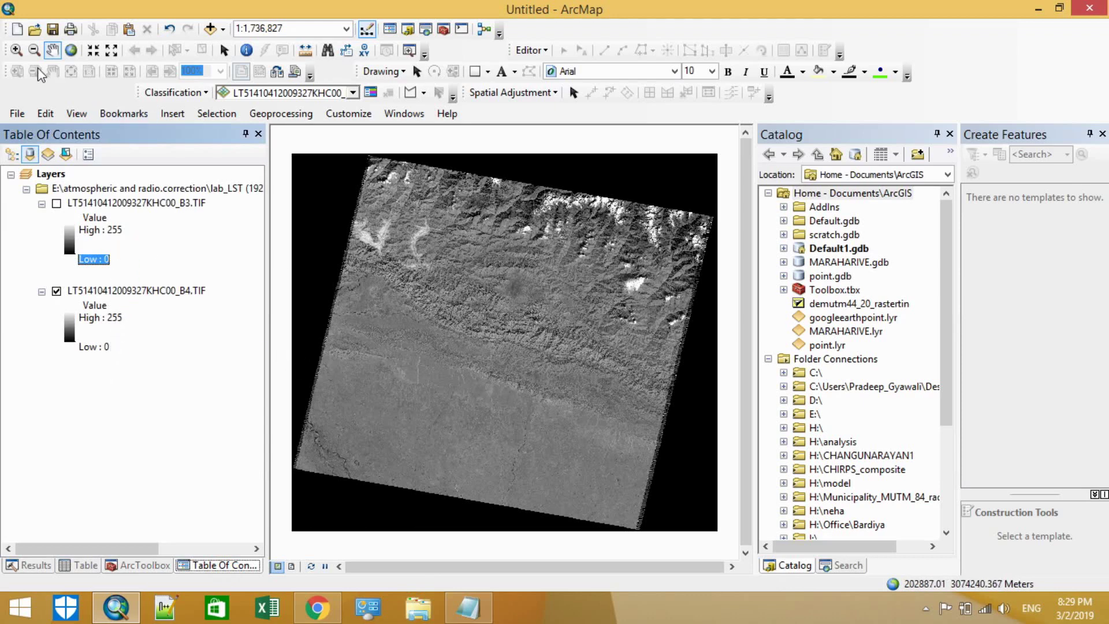
{"action": "left_click", "coordinate": [16, 51]}
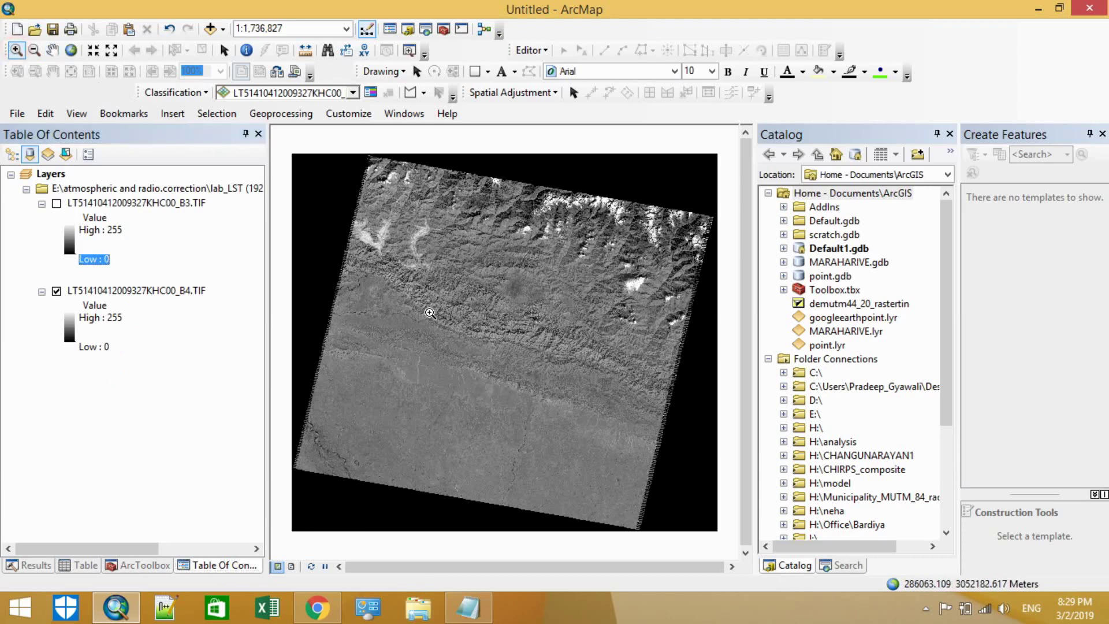
{"action": "left_click_drag", "start_coordinate": [430, 312], "coordinate": [490, 354]}
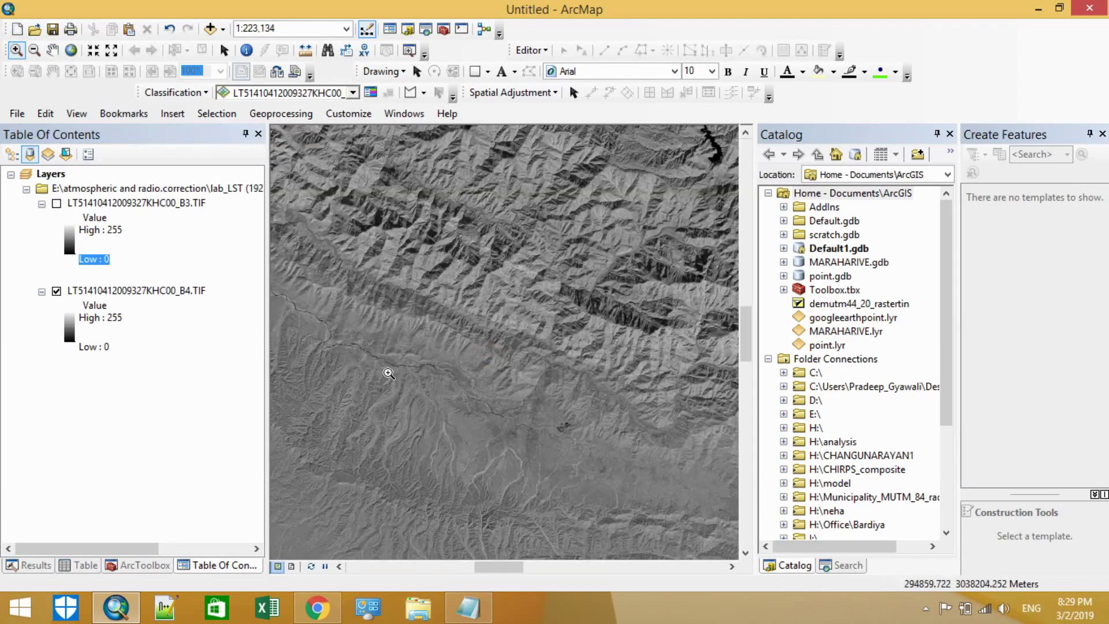
{"action": "left_click_drag", "start_coordinate": [343, 362], "coordinate": [462, 462]}
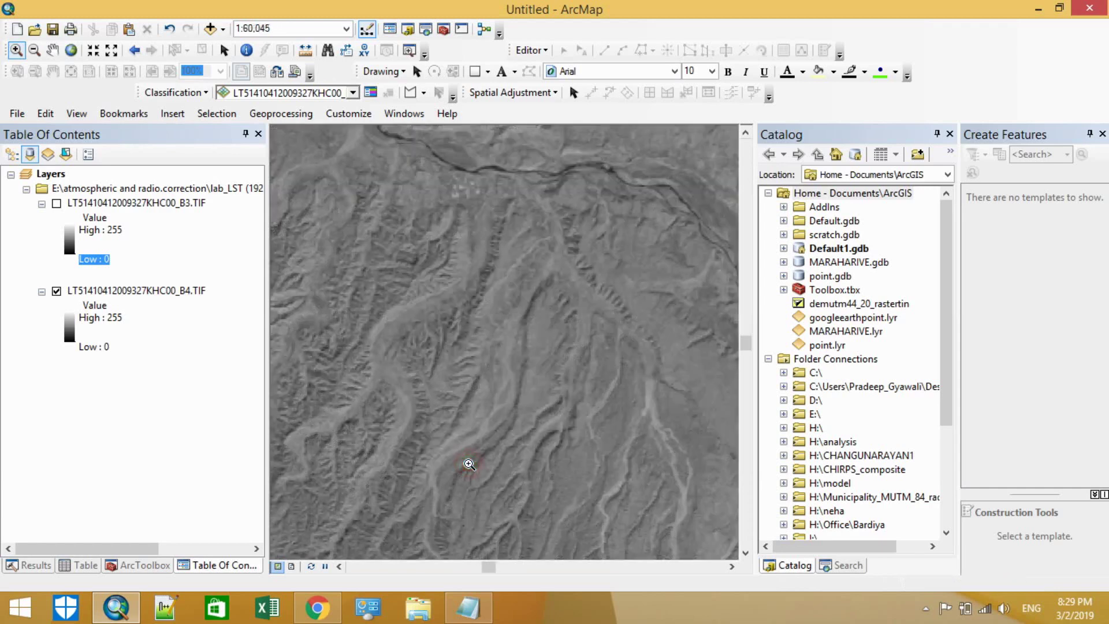
{"action": "left_click", "coordinate": [56, 204]}
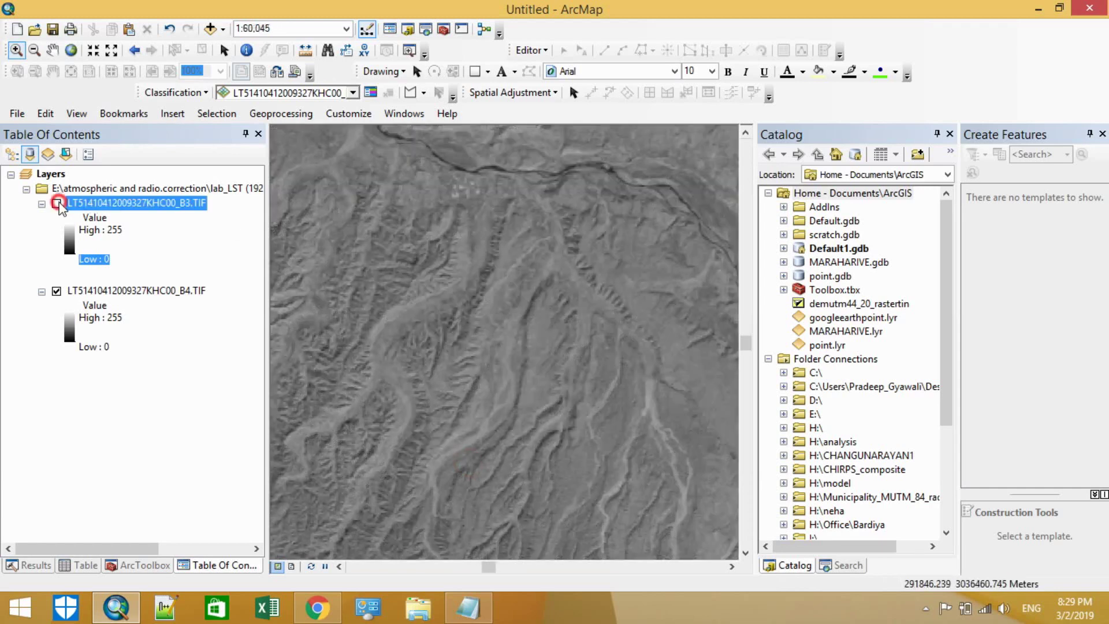
{"action": "left_click", "coordinate": [57, 204]}
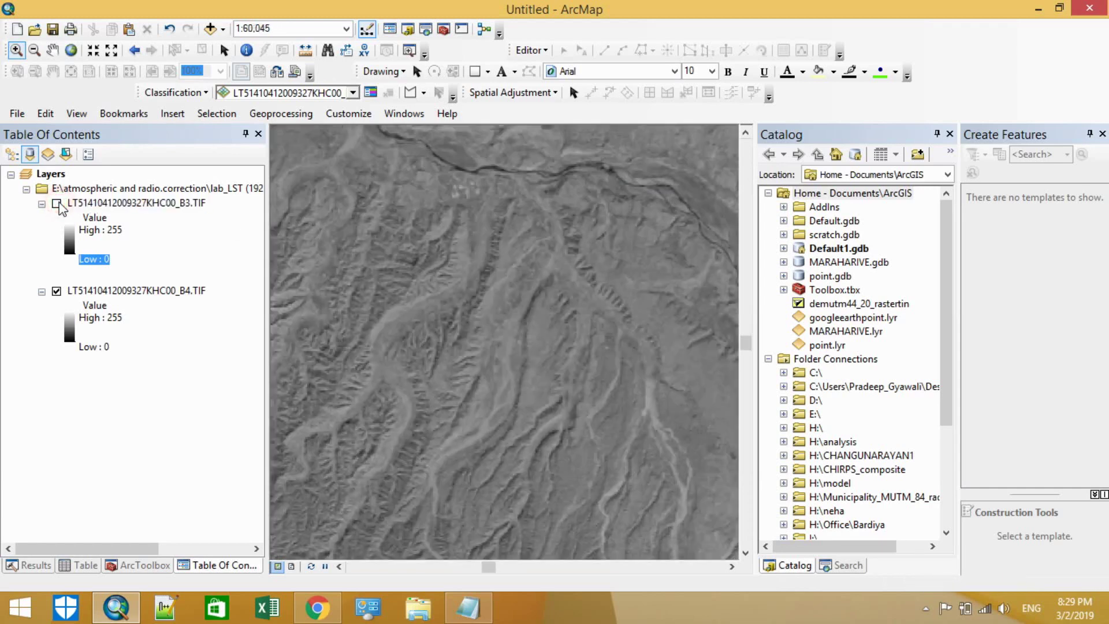
{"action": "left_click", "coordinate": [57, 204]}
{"action": "left_click", "coordinate": [58, 204]}
{"action": "left_click", "coordinate": [57, 204]}
{"action": "left_click", "coordinate": [57, 204]}
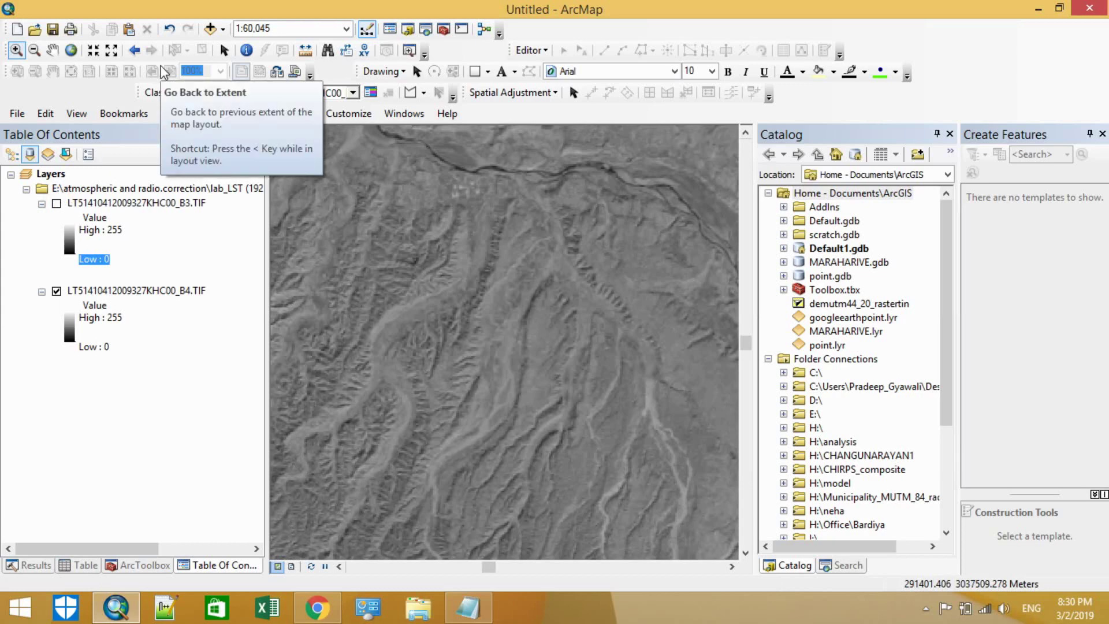
{"action": "left_click", "coordinate": [52, 50]}
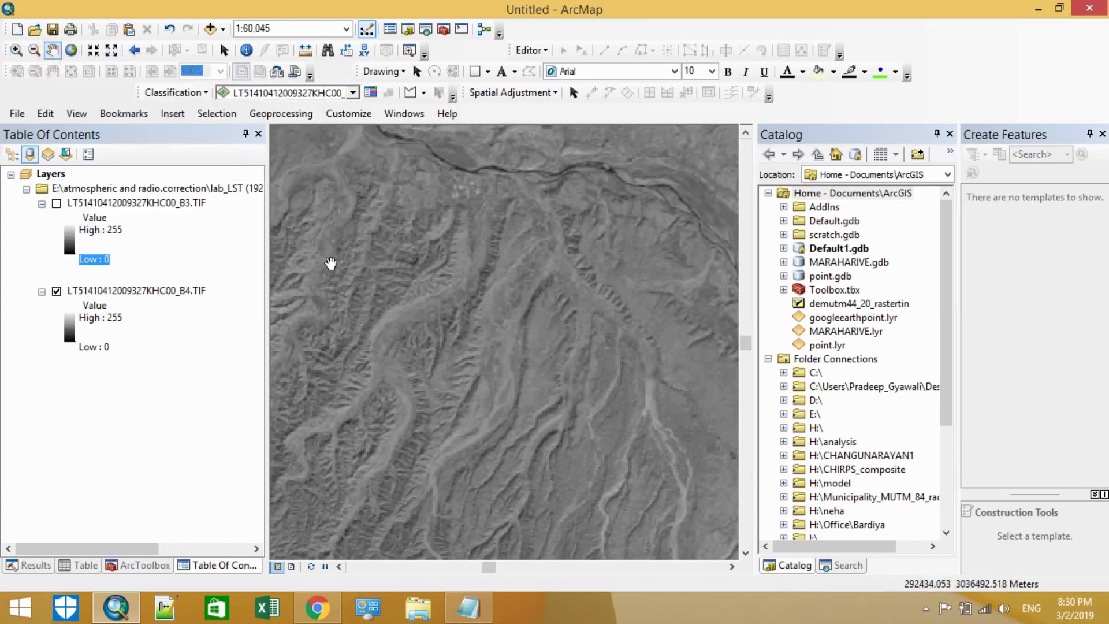
{"action": "left_click_drag", "start_coordinate": [331, 264], "coordinate": [434, 289]}
{"action": "left_click_drag", "start_coordinate": [404, 372], "coordinate": [483, 249]}
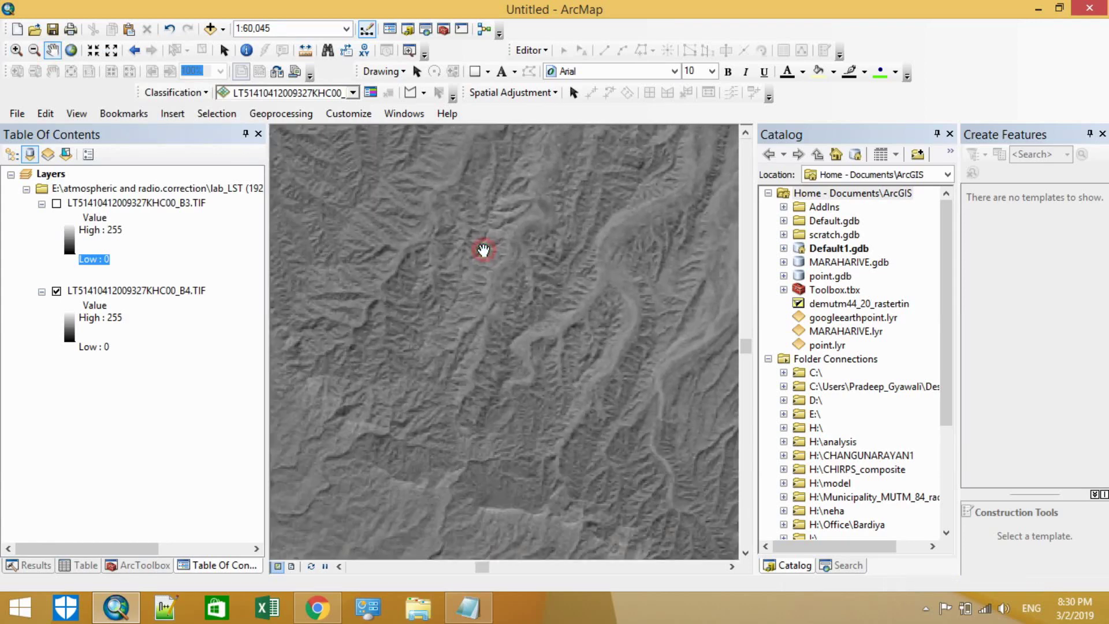
{"action": "left_click_drag", "start_coordinate": [435, 331], "coordinate": [520, 314]}
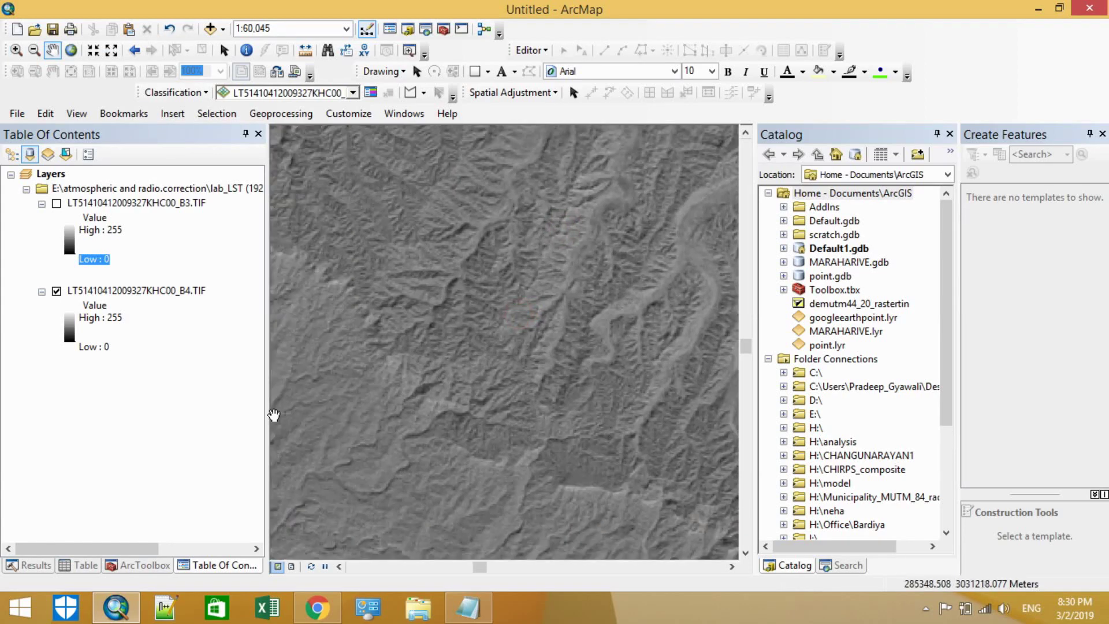
Step: Examine the input rasters of the Raster Calculator's map algebra expression in the current session's geoprocessing results
{"action": "left_click", "coordinate": [29, 565]}
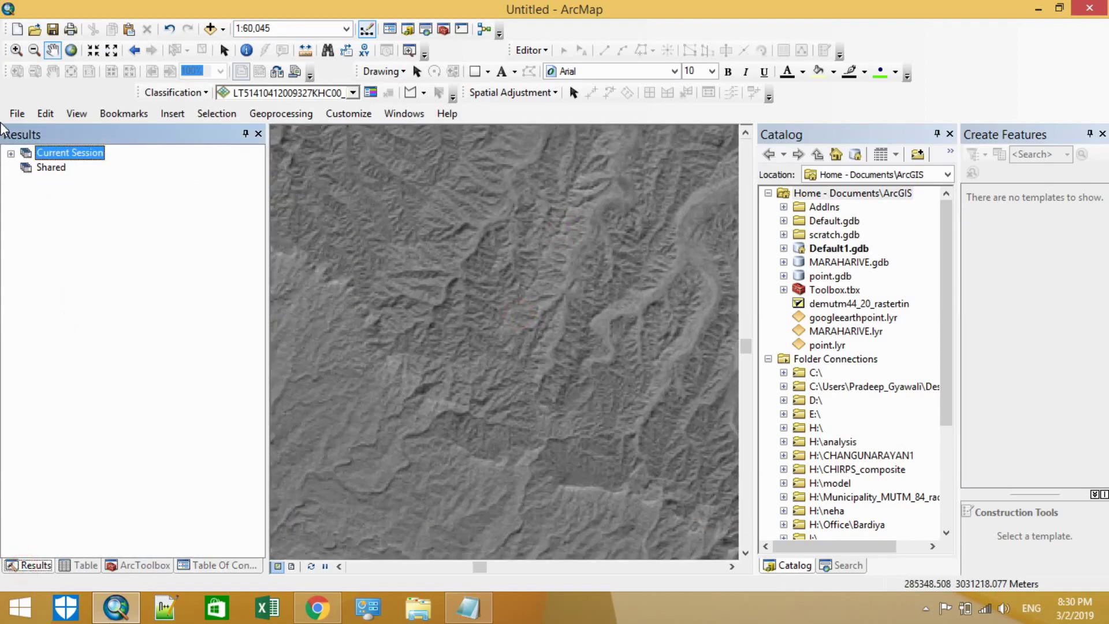
{"action": "left_click", "coordinate": [11, 154]}
{"action": "left_click", "coordinate": [25, 168]}
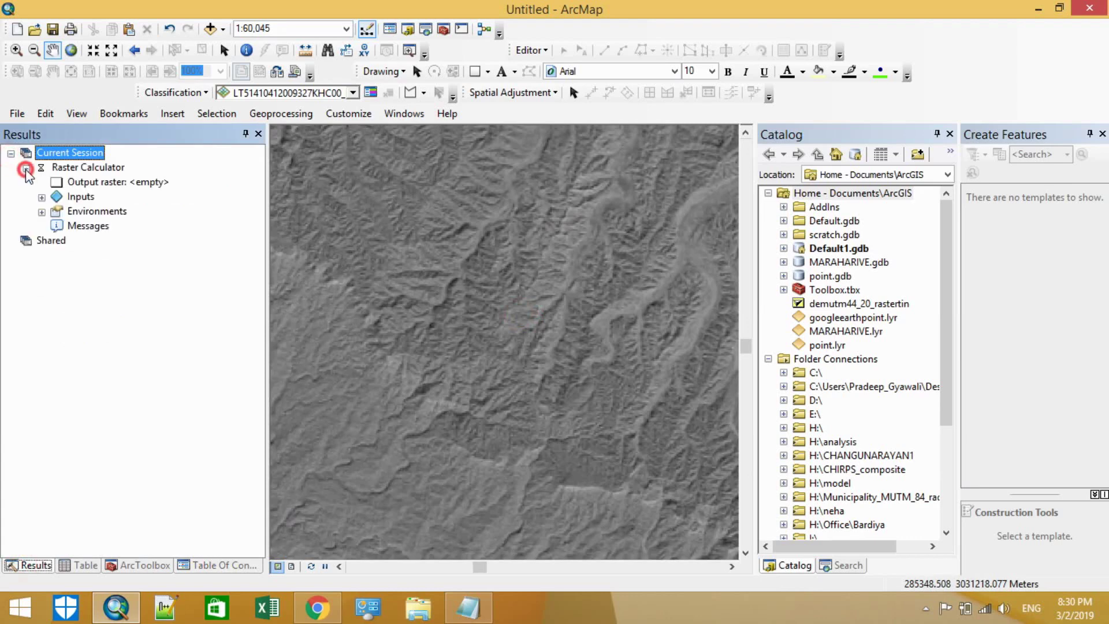
{"action": "left_click", "coordinate": [42, 197]}
{"action": "left_click", "coordinate": [56, 212]}
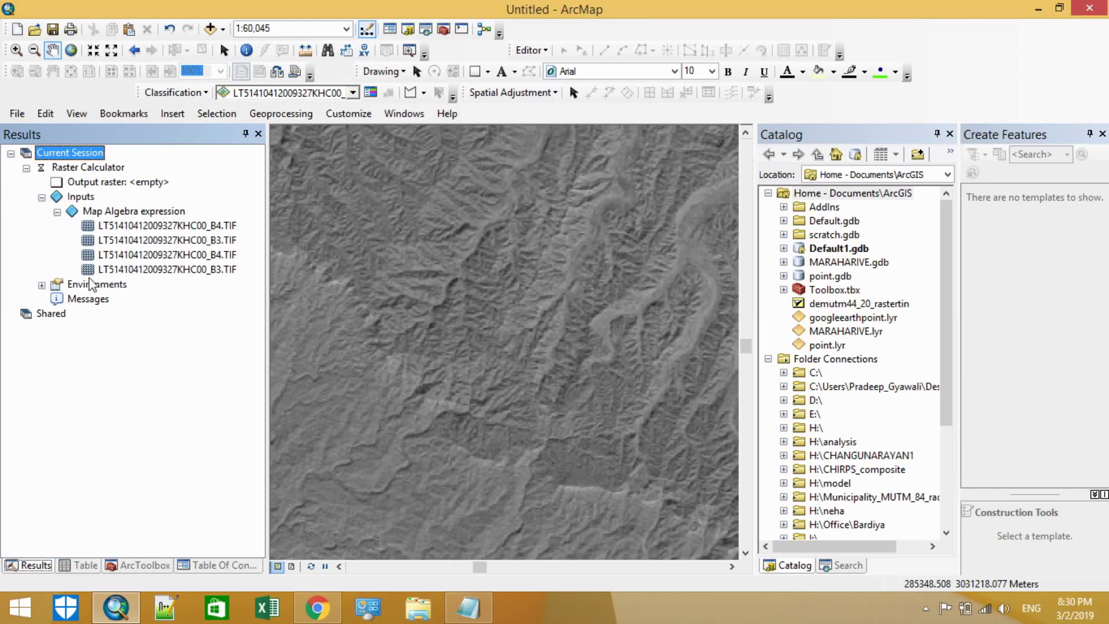
Step: Review the full list of environment settings used by the Raster Calculator run
{"action": "left_click", "coordinate": [41, 284]}
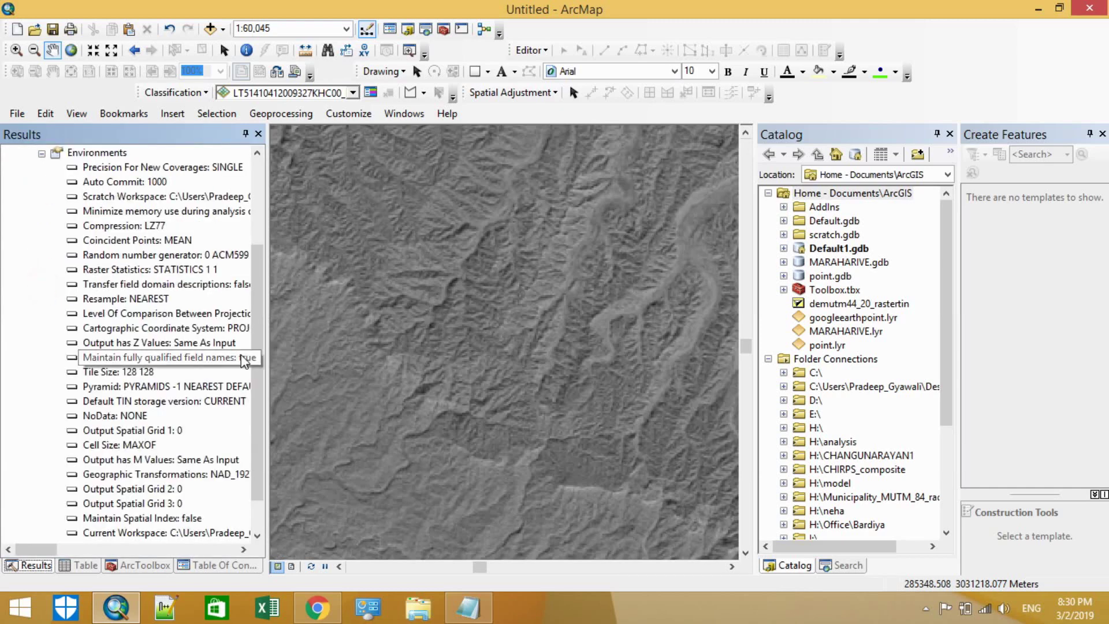
{"action": "left_click_drag", "start_coordinate": [255, 330], "coordinate": [265, 411]}
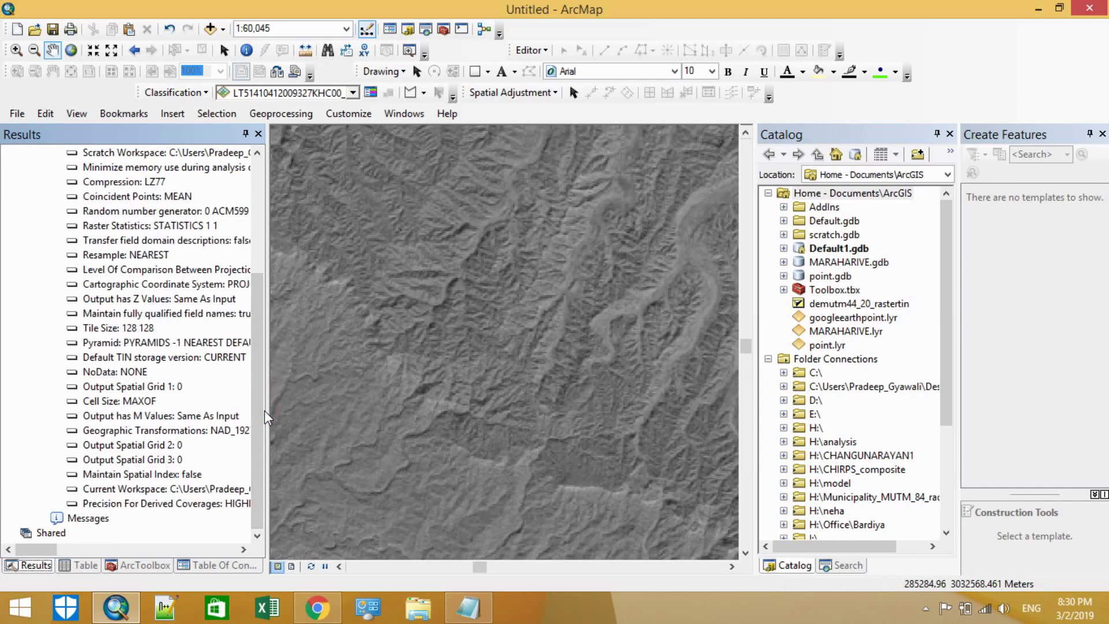
{"action": "left_click_drag", "start_coordinate": [263, 344], "coordinate": [263, 344]}
{"action": "left_click_drag", "start_coordinate": [261, 295], "coordinate": [257, 180]}
{"action": "left_click", "coordinate": [41, 255]}
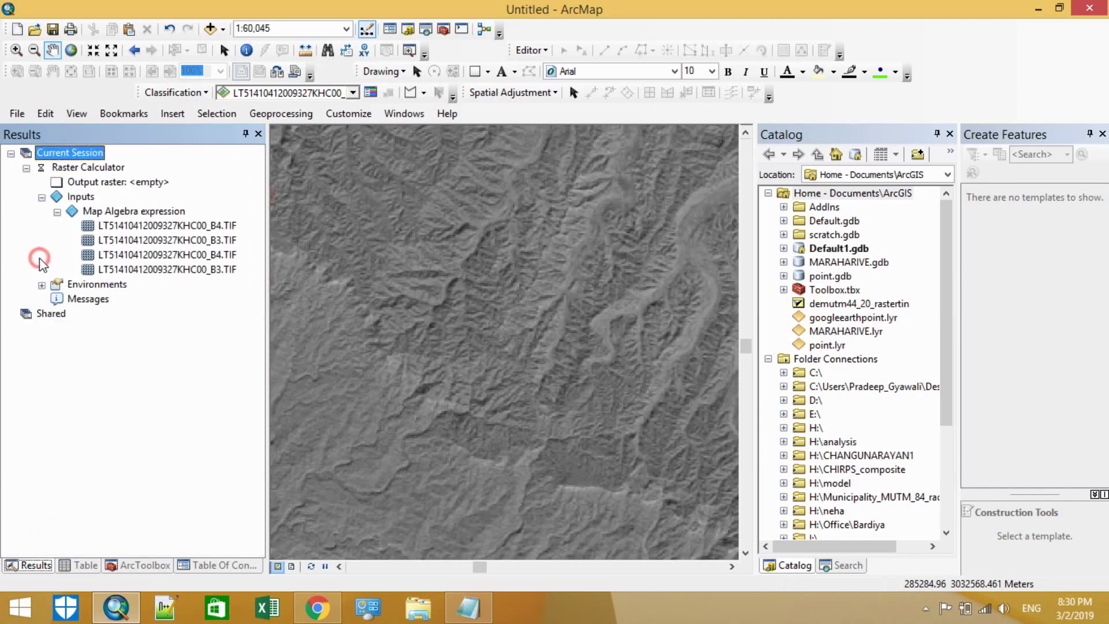
Step: Check the Raster Calculator run's messages and its NDVI.tif output raster entry
{"action": "left_click", "coordinate": [58, 212]}
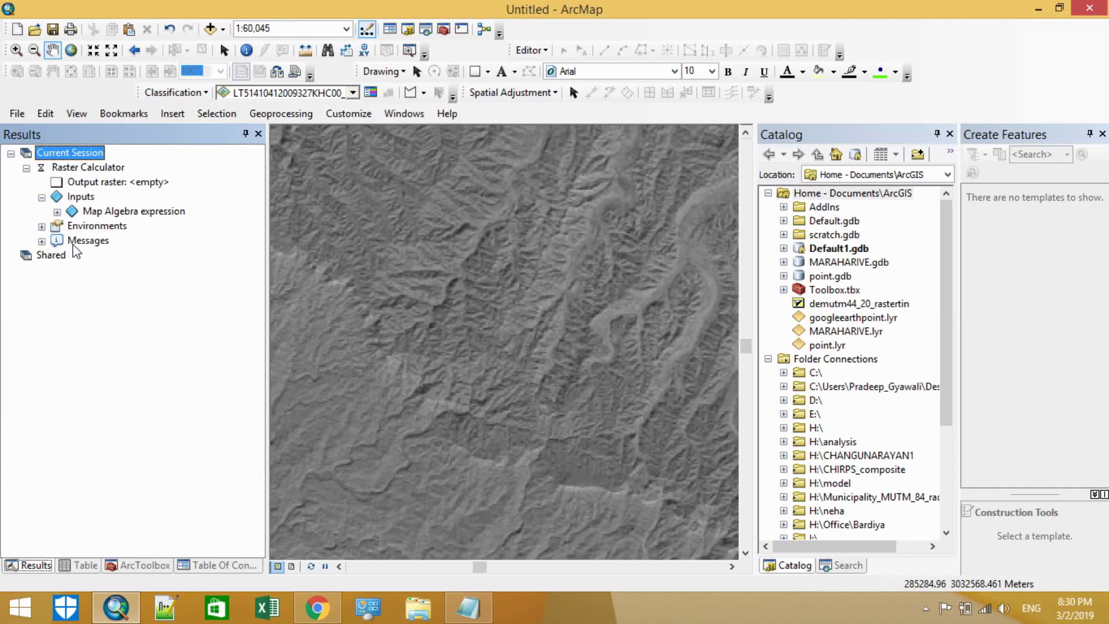
{"action": "left_click", "coordinate": [41, 241]}
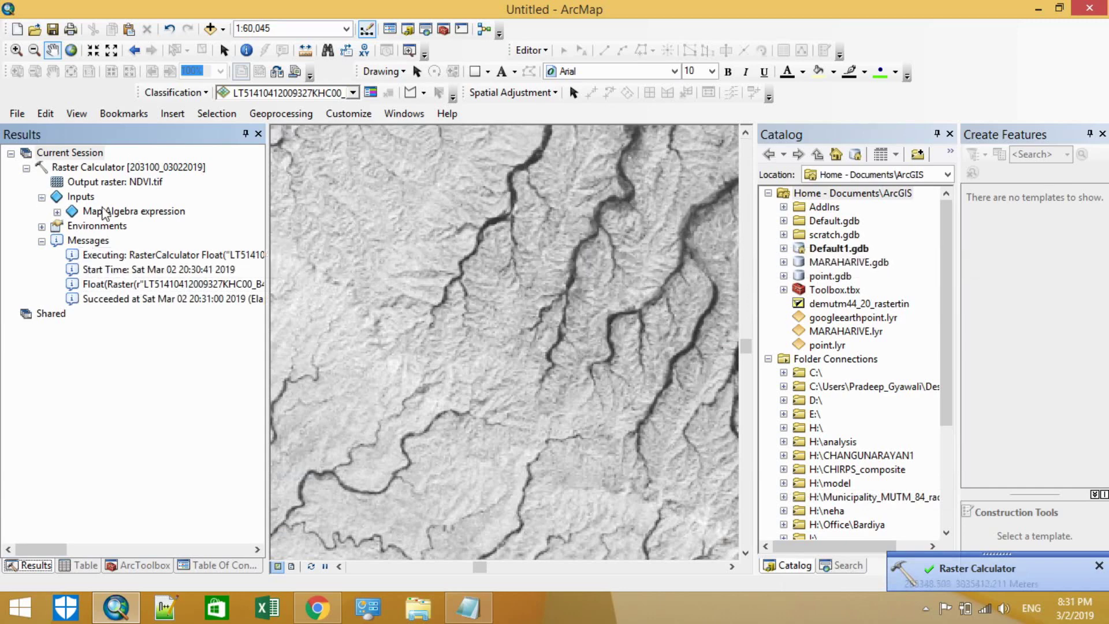
{"action": "left_click", "coordinate": [130, 184]}
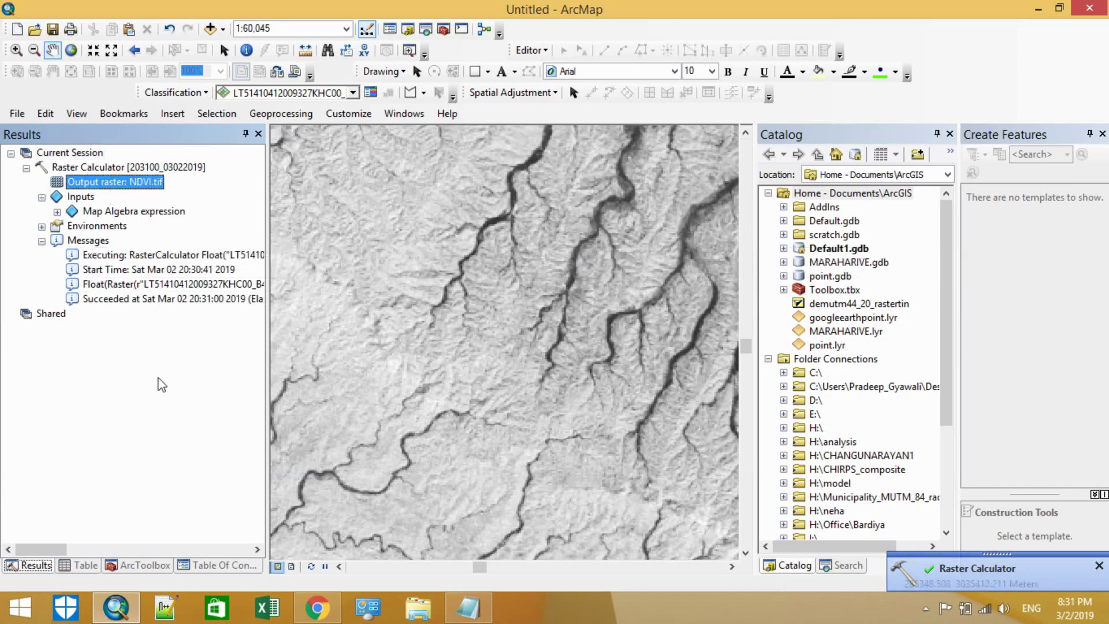
Step: Symbolize the NDVI.tif layer with a stretched red-yellow-green color ramp, red for low and green for high values, and view it on the map
{"action": "left_click", "coordinate": [203, 566]}
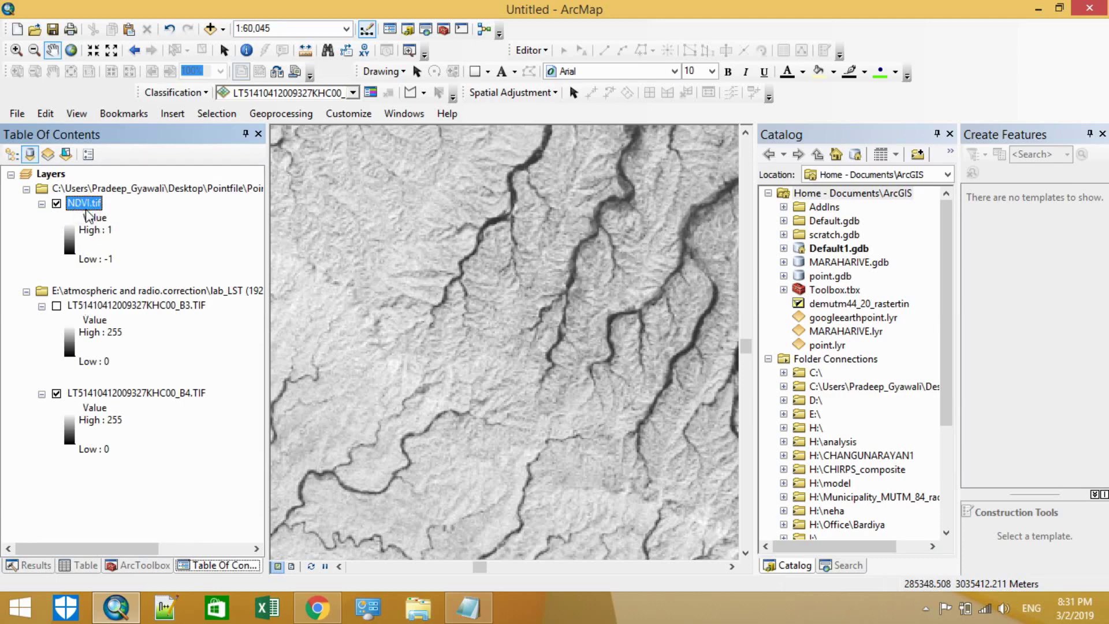
{"action": "right_click", "coordinate": [86, 210]}
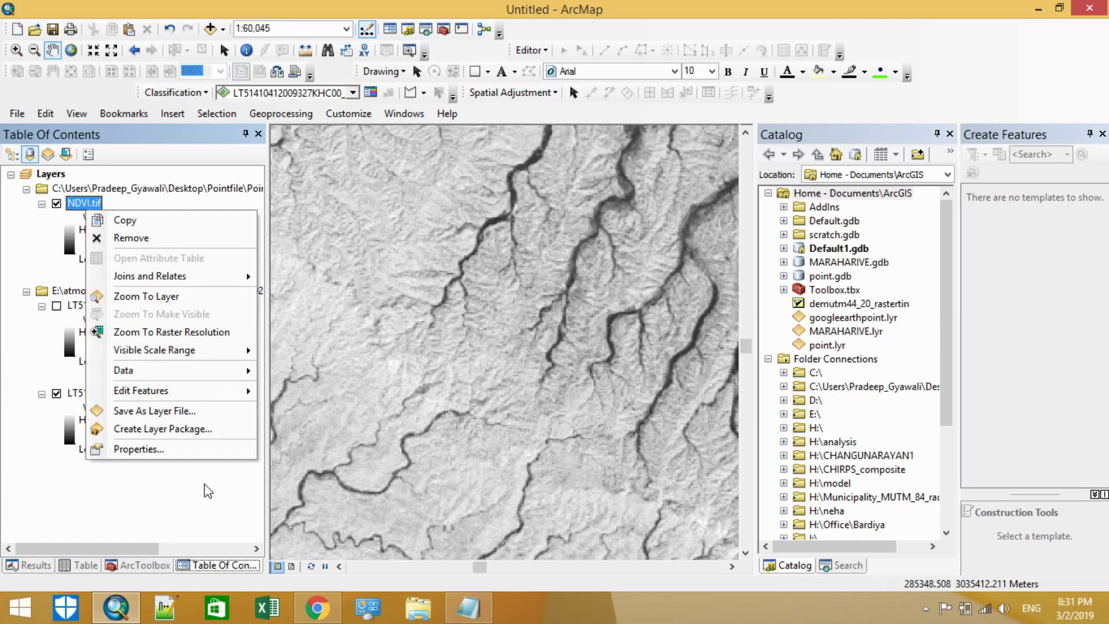
{"action": "left_click", "coordinate": [174, 449]}
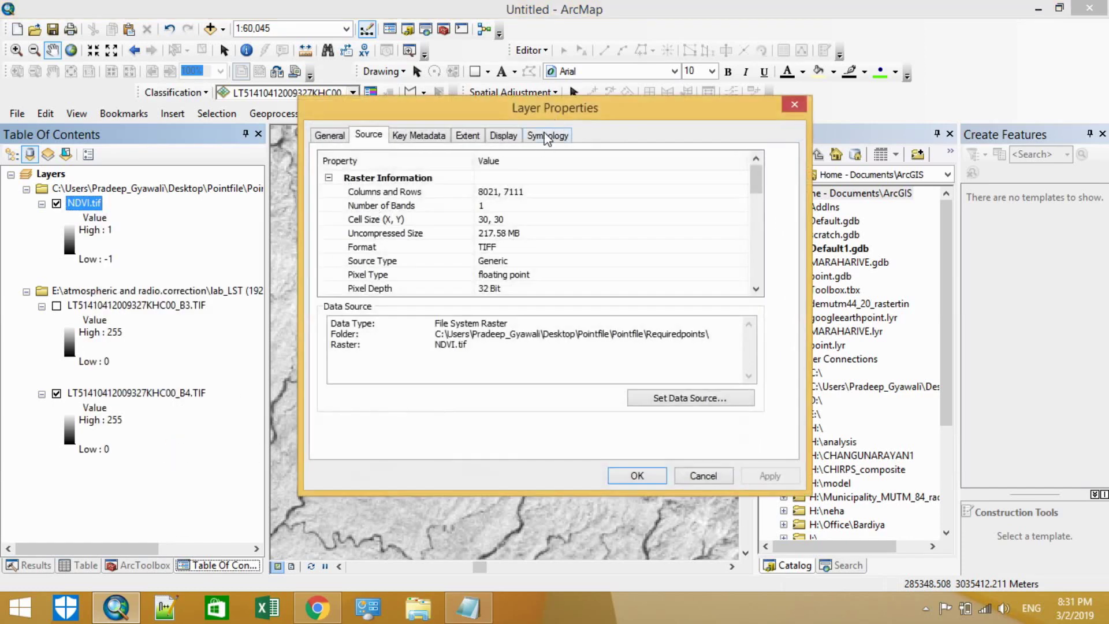
{"action": "left_click", "coordinate": [547, 136]}
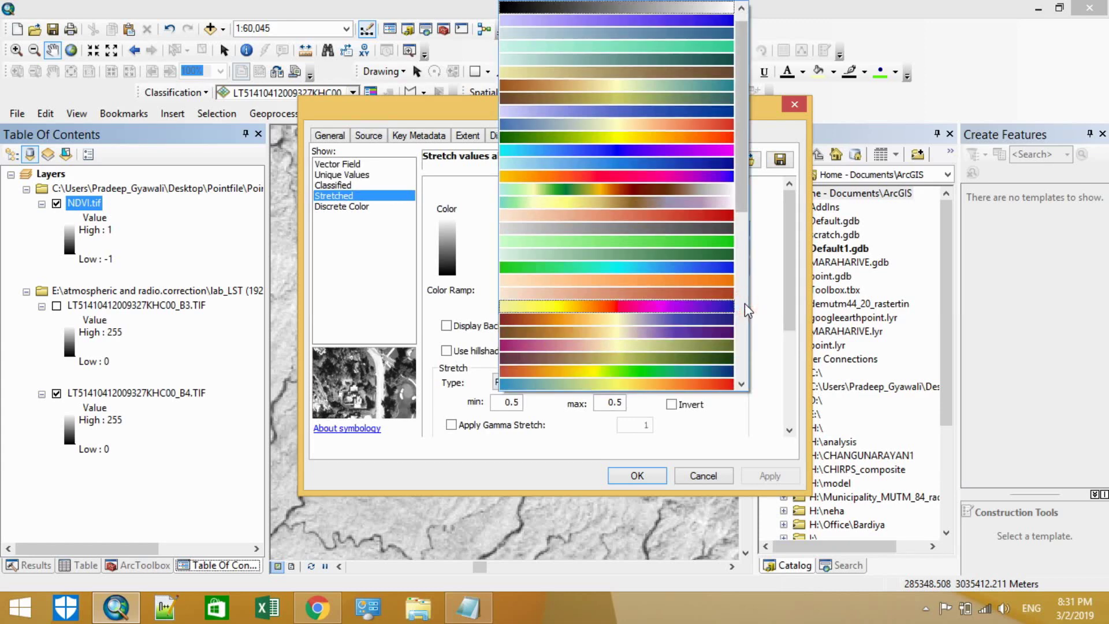
{"action": "left_click_drag", "start_coordinate": [741, 192], "coordinate": [750, 304]}
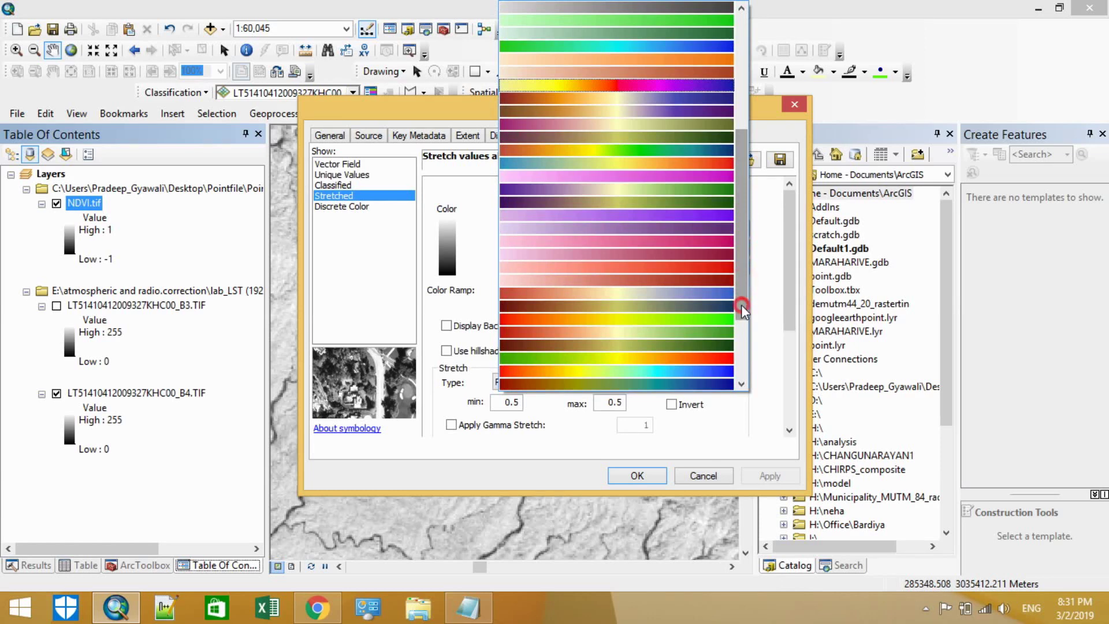
{"action": "left_click_drag", "start_coordinate": [740, 304], "coordinate": [741, 321]}
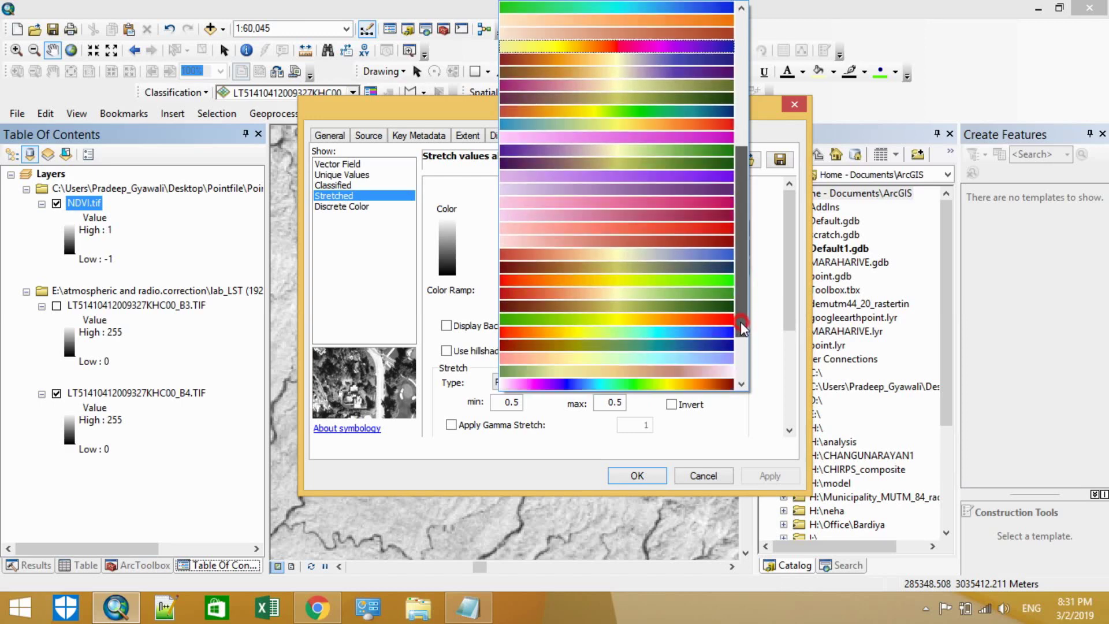
{"action": "left_click", "coordinate": [715, 282]}
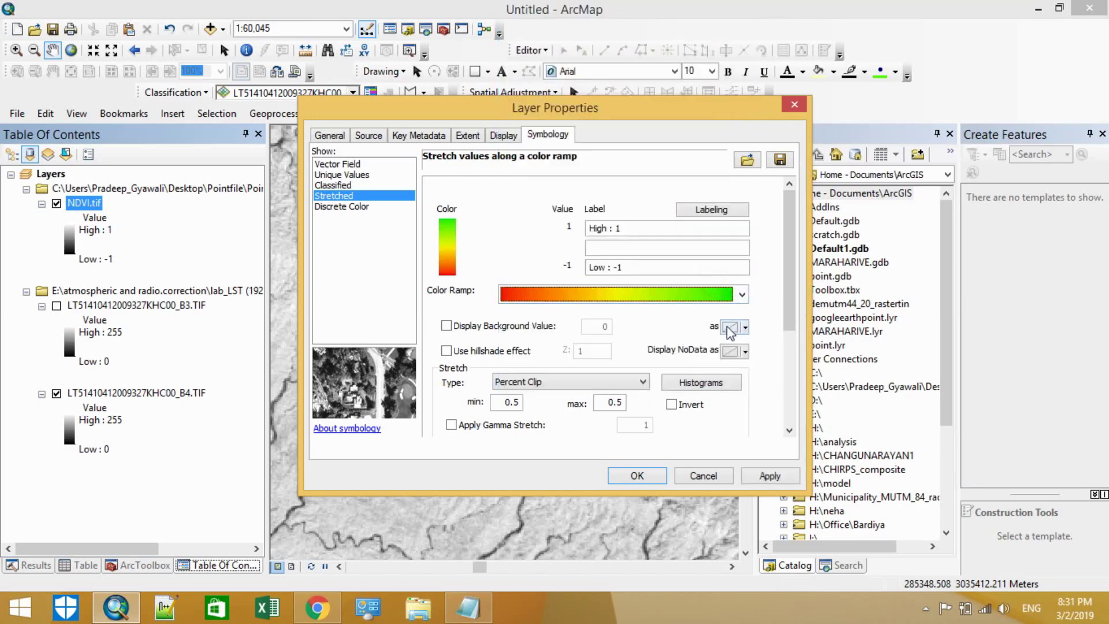
{"action": "left_click", "coordinate": [772, 476]}
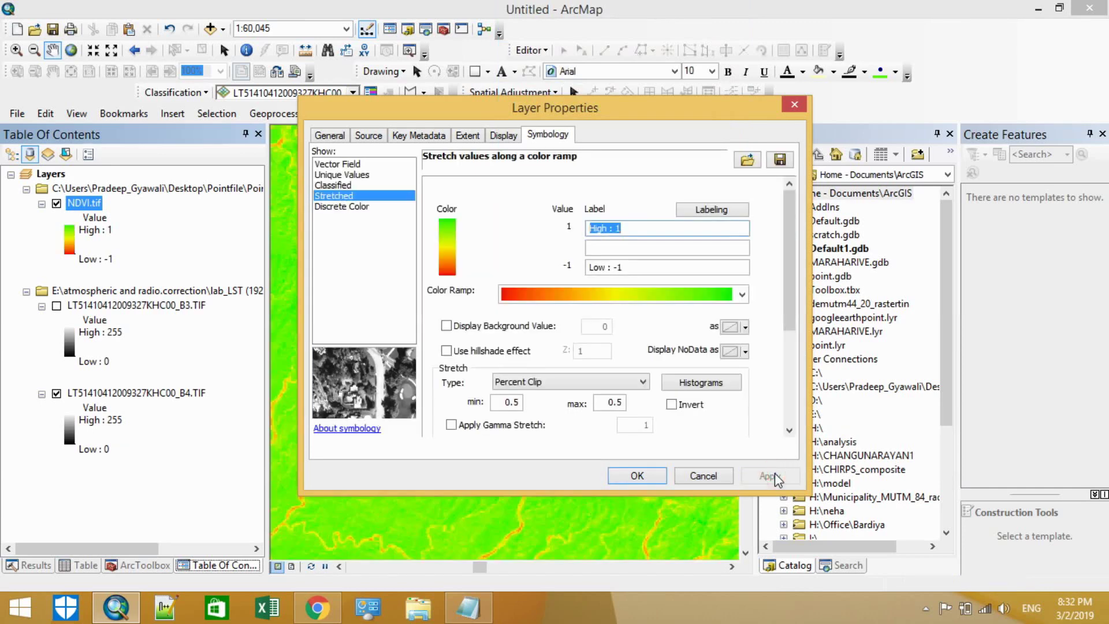
{"action": "left_click", "coordinate": [653, 478]}
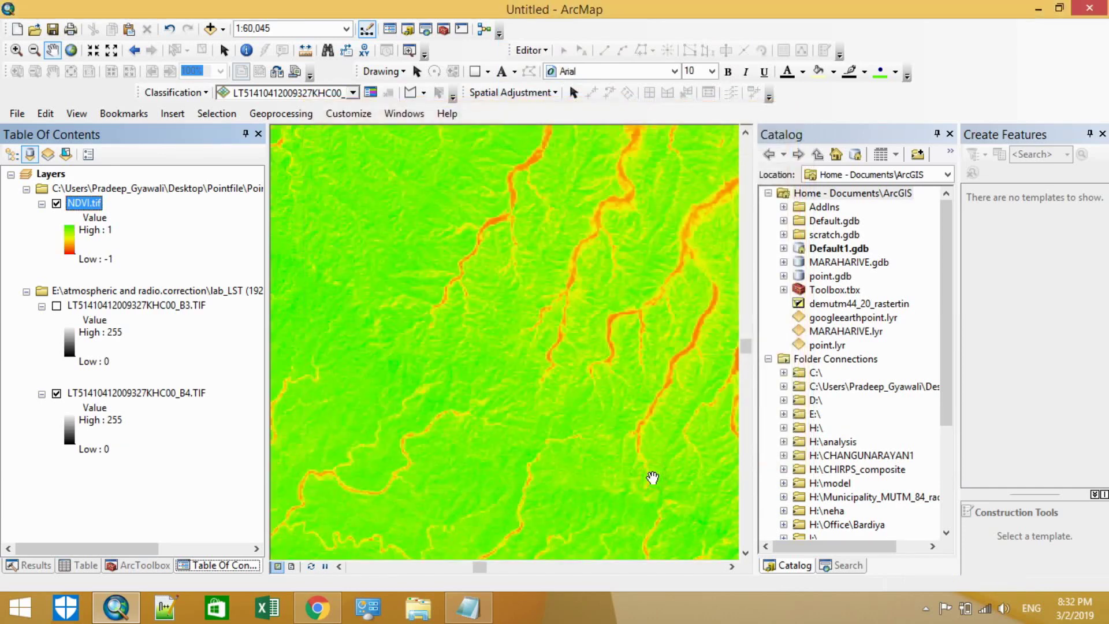
{"action": "left_click_drag", "start_coordinate": [652, 478], "coordinate": [560, 379]}
{"action": "mouse_move", "coordinate": [539, 460]}
{"action": "left_mouse_down"}
{"action": "mouse_move", "coordinate": [520, 386]}
{"action": "mouse_move", "coordinate": [527, 449]}
{"action": "left_mouse_up"}
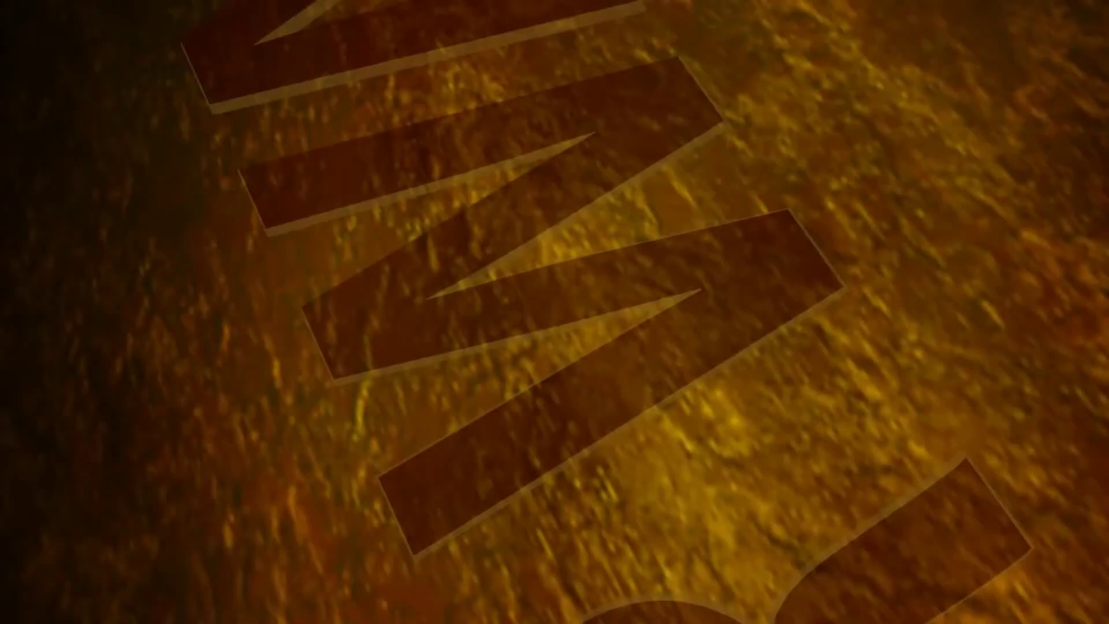